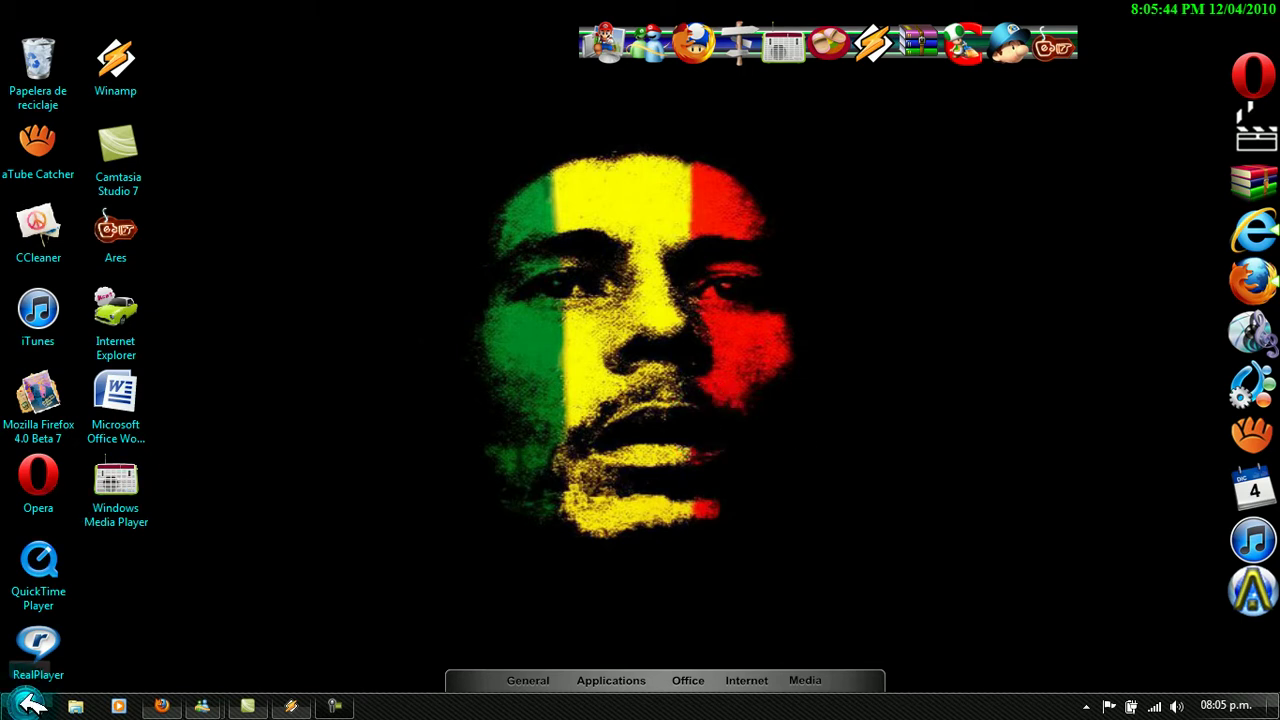
left_click(28, 704)
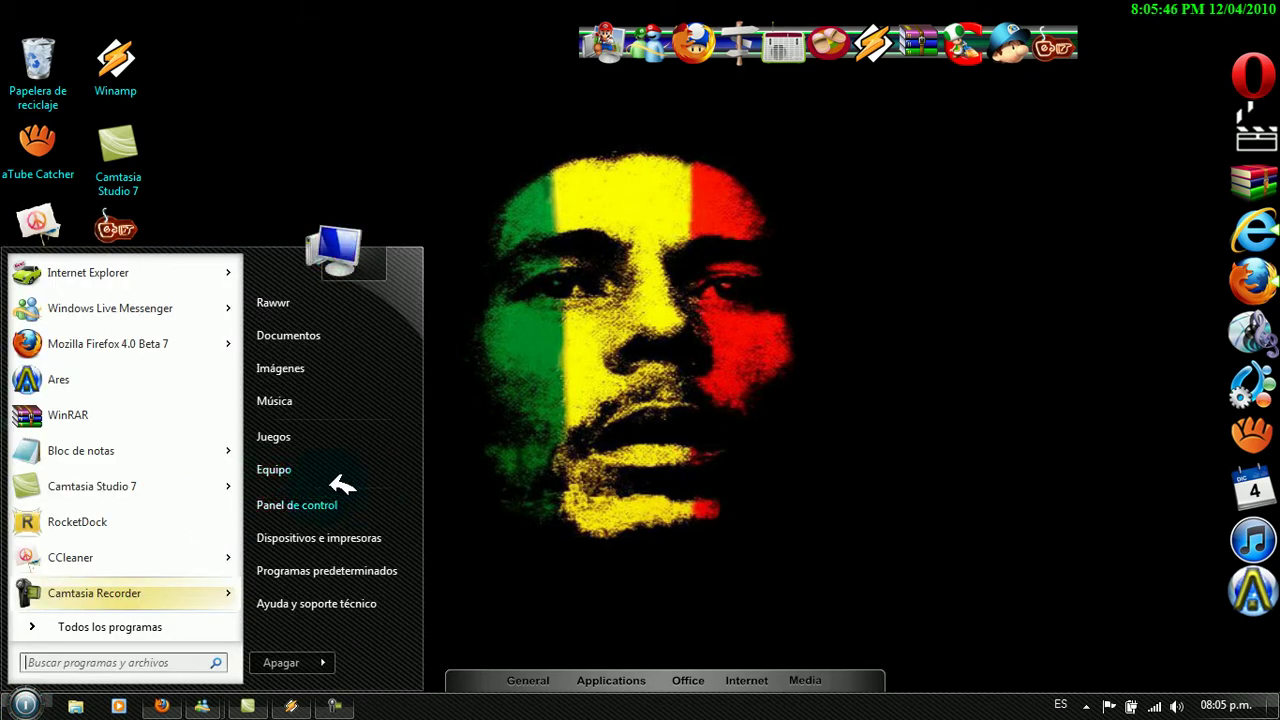
left_click(530, 404)
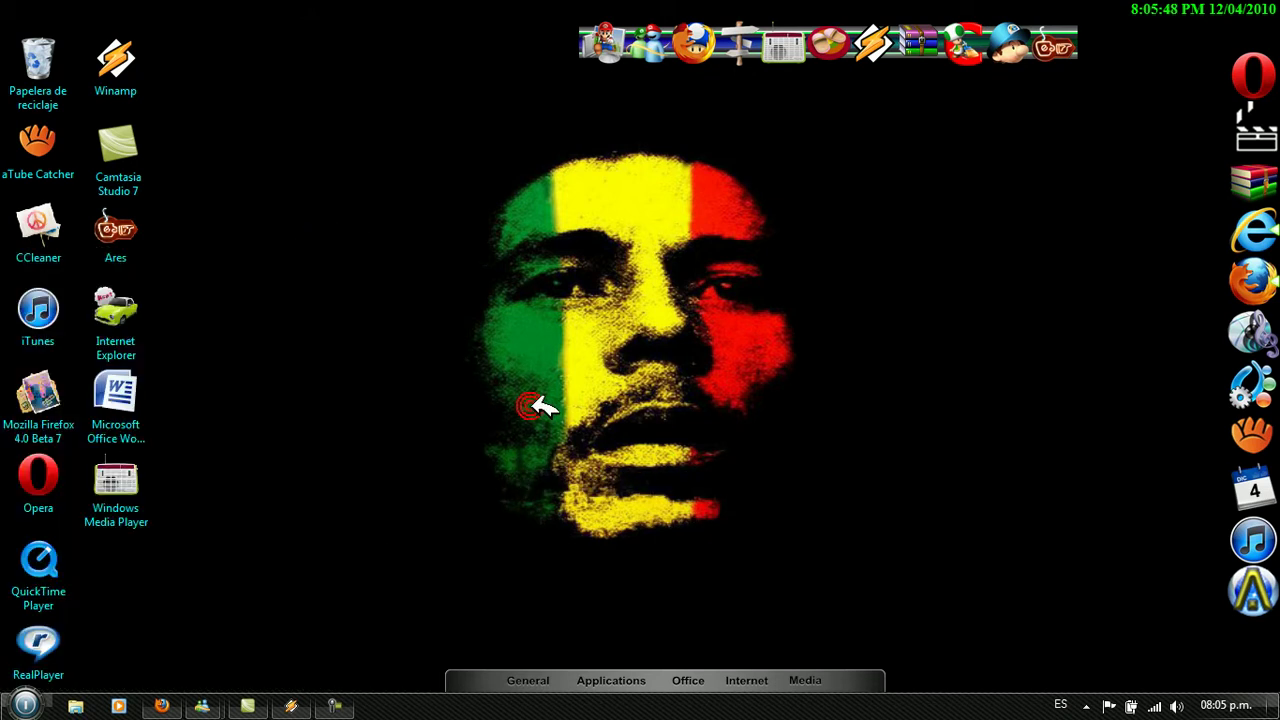
Step: Switch to Firefox and download the archive Inicio By dj Classic.rar, saving the file to disk
left_click(176, 706)
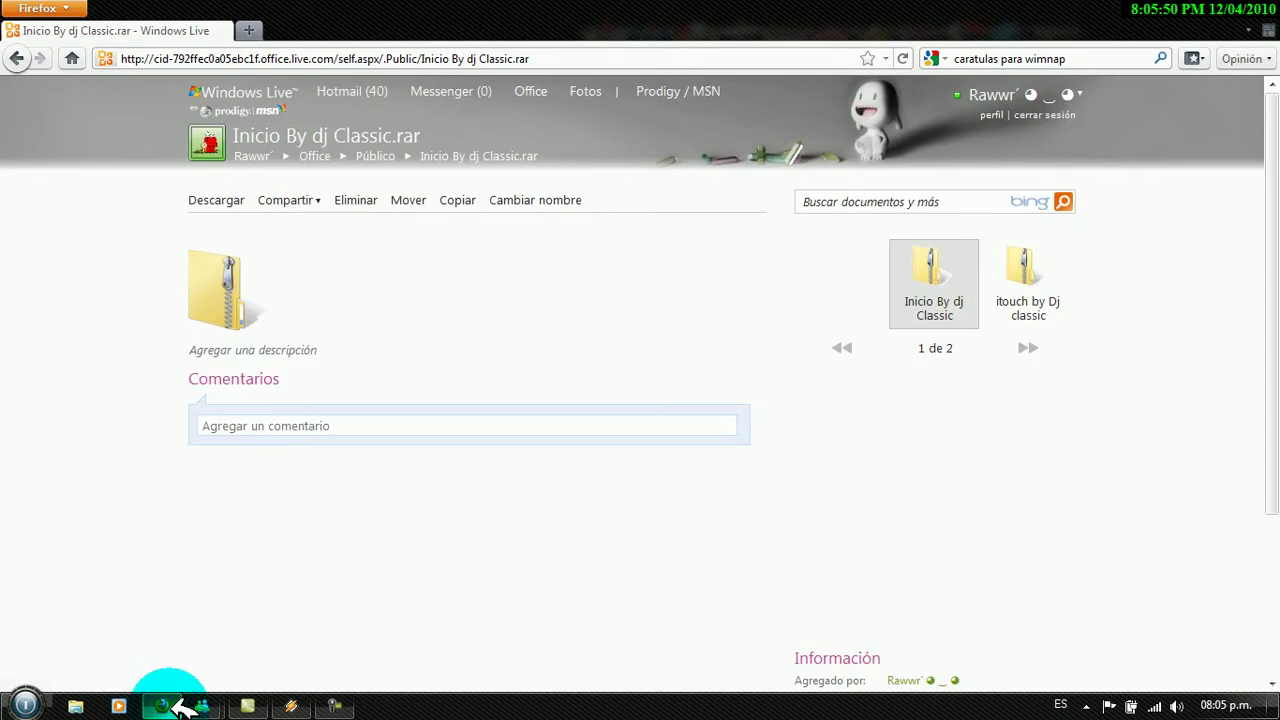
left_click(224, 203)
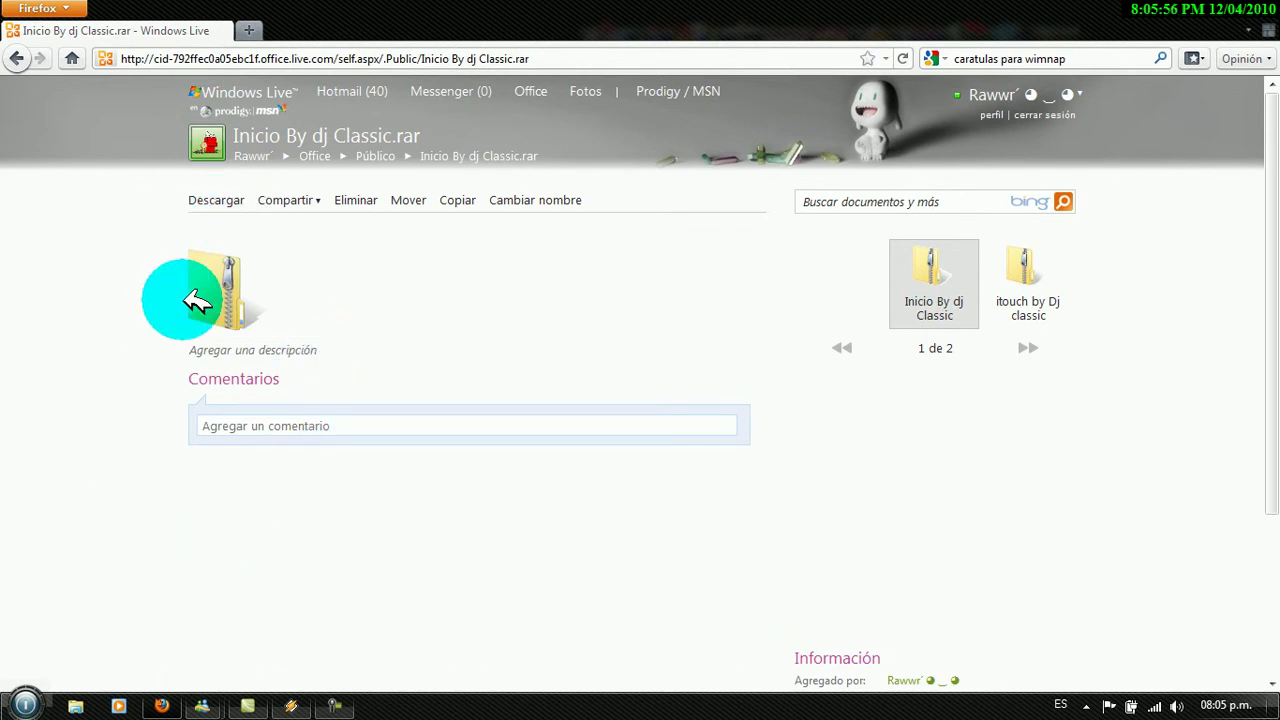
left_click(225, 200)
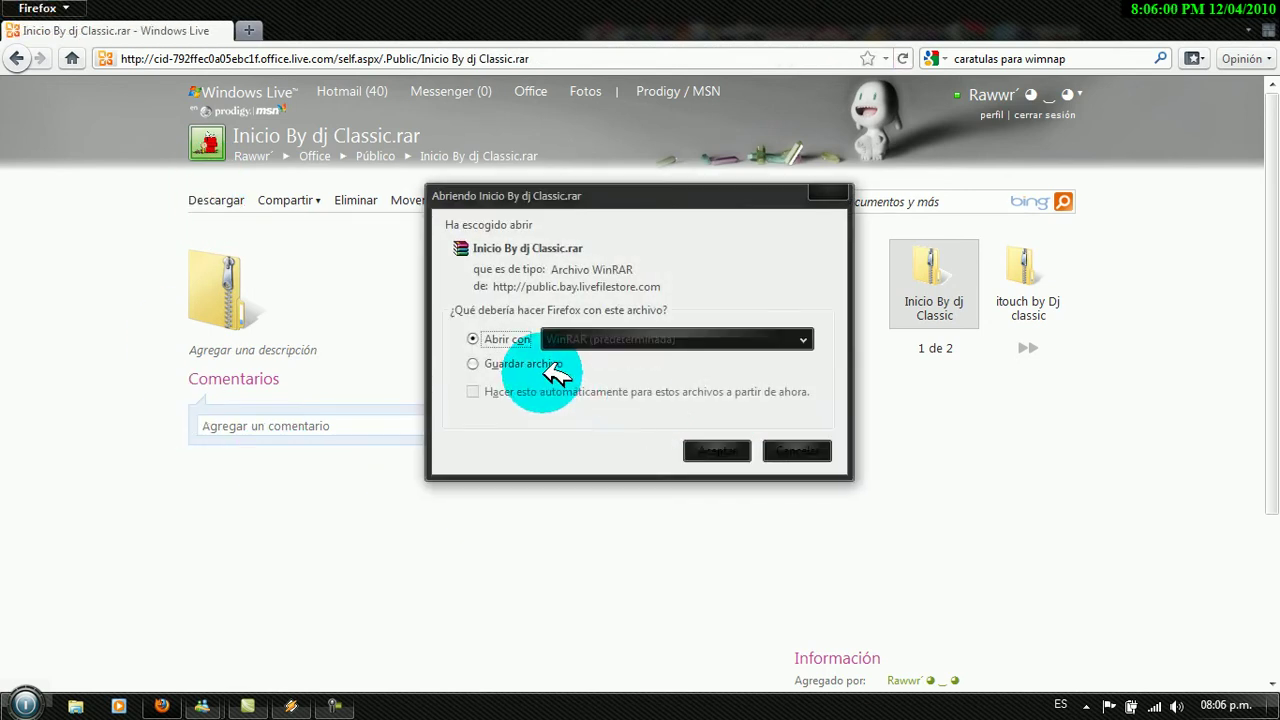
left_click(484, 364)
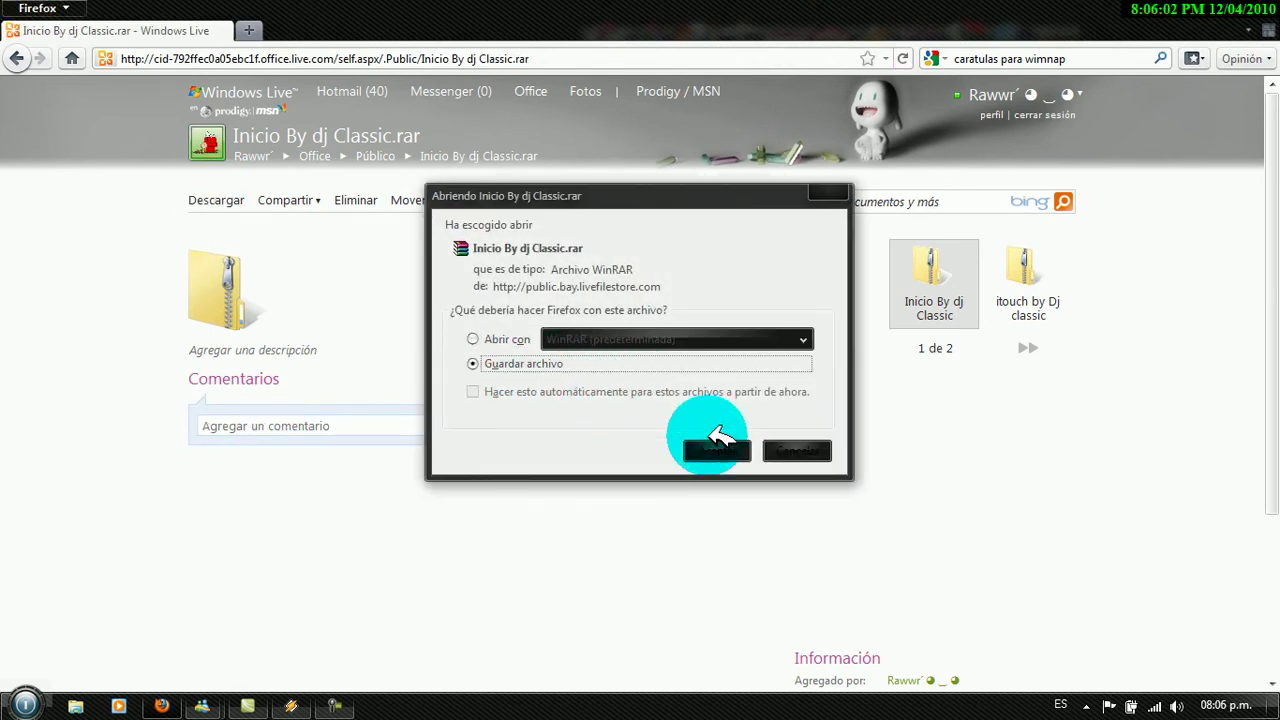
left_click(717, 450)
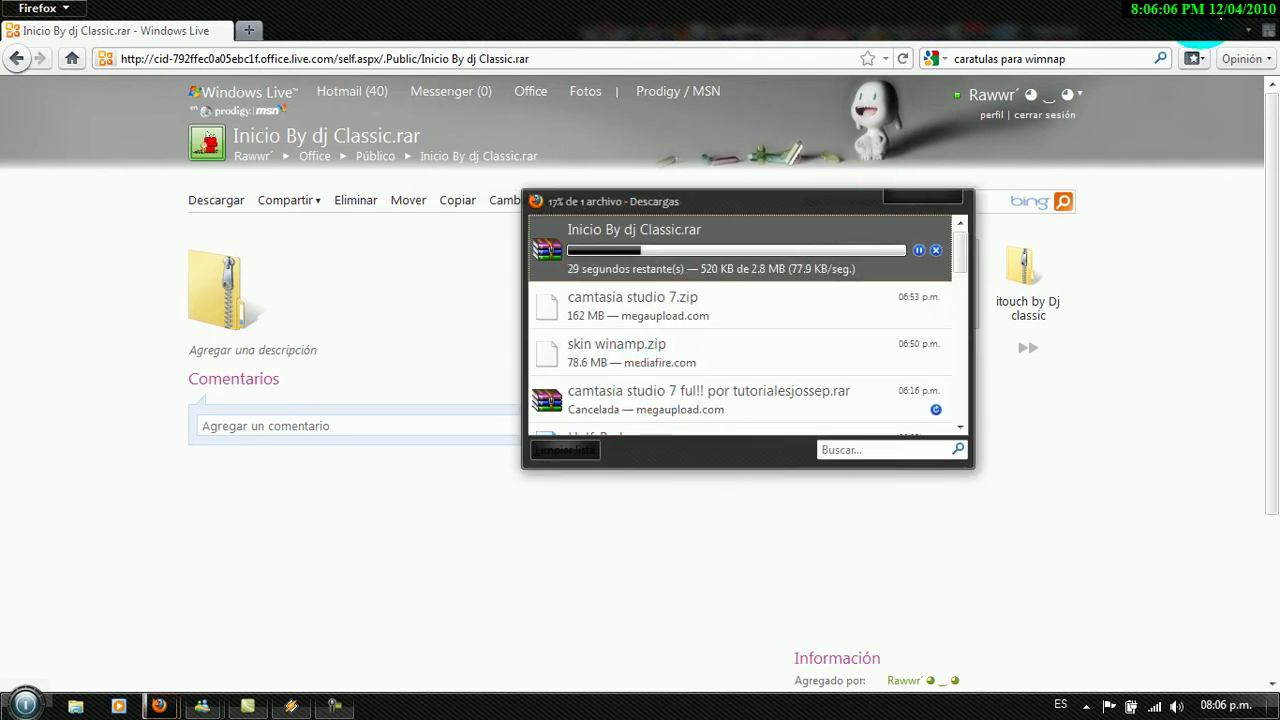
Step: Minimise the browser and the downloads window to clear the desktop
left_click(1220, 22)
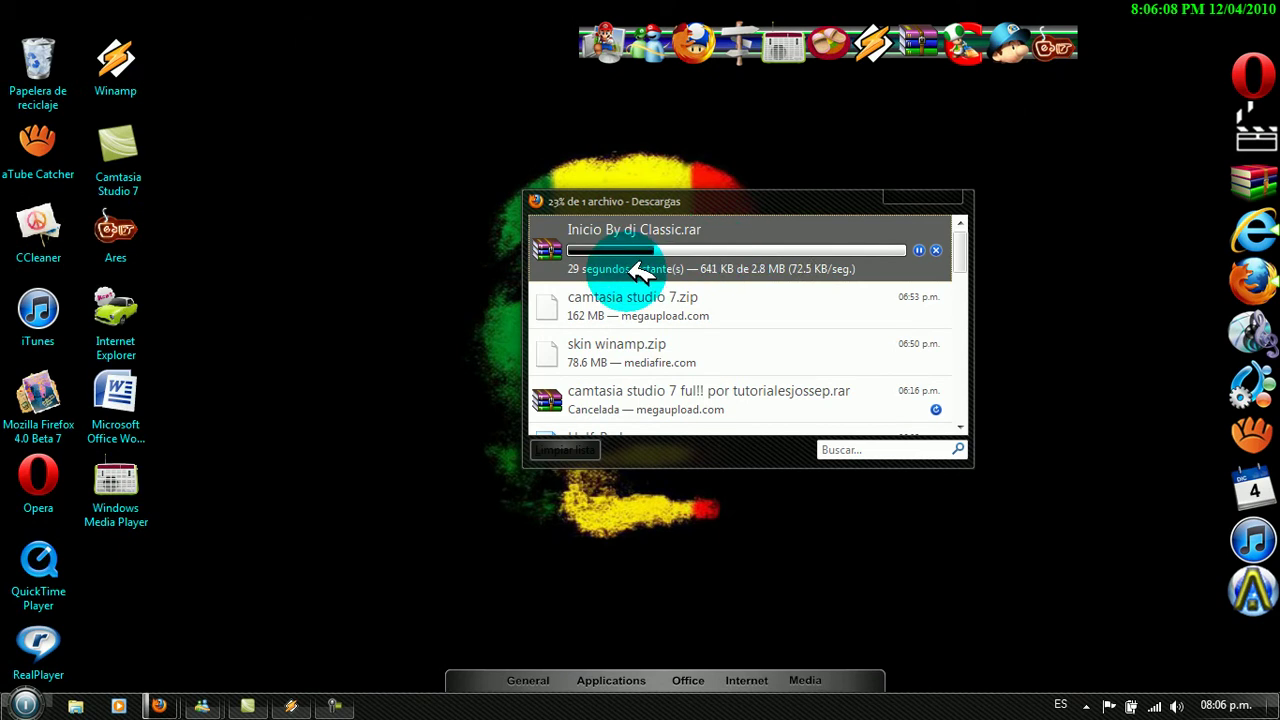
left_click_drag(790, 207, 786, 259)
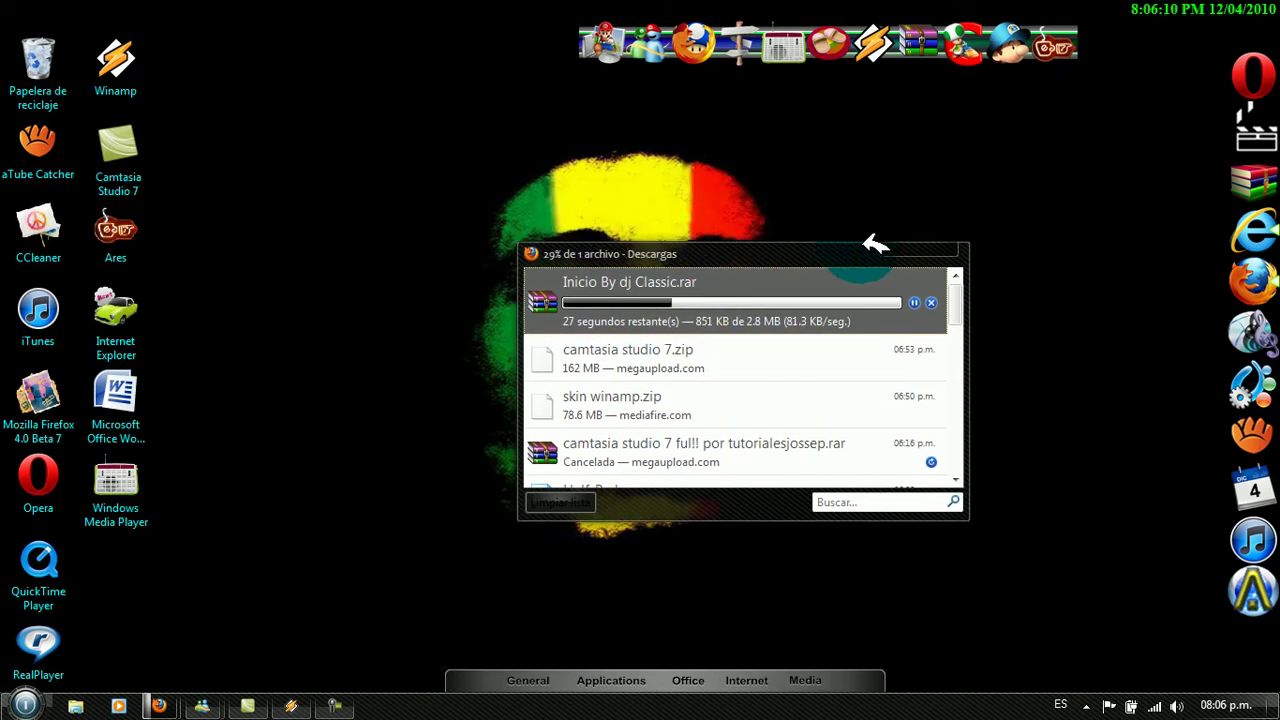
left_click(893, 246)
left_click(652, 229)
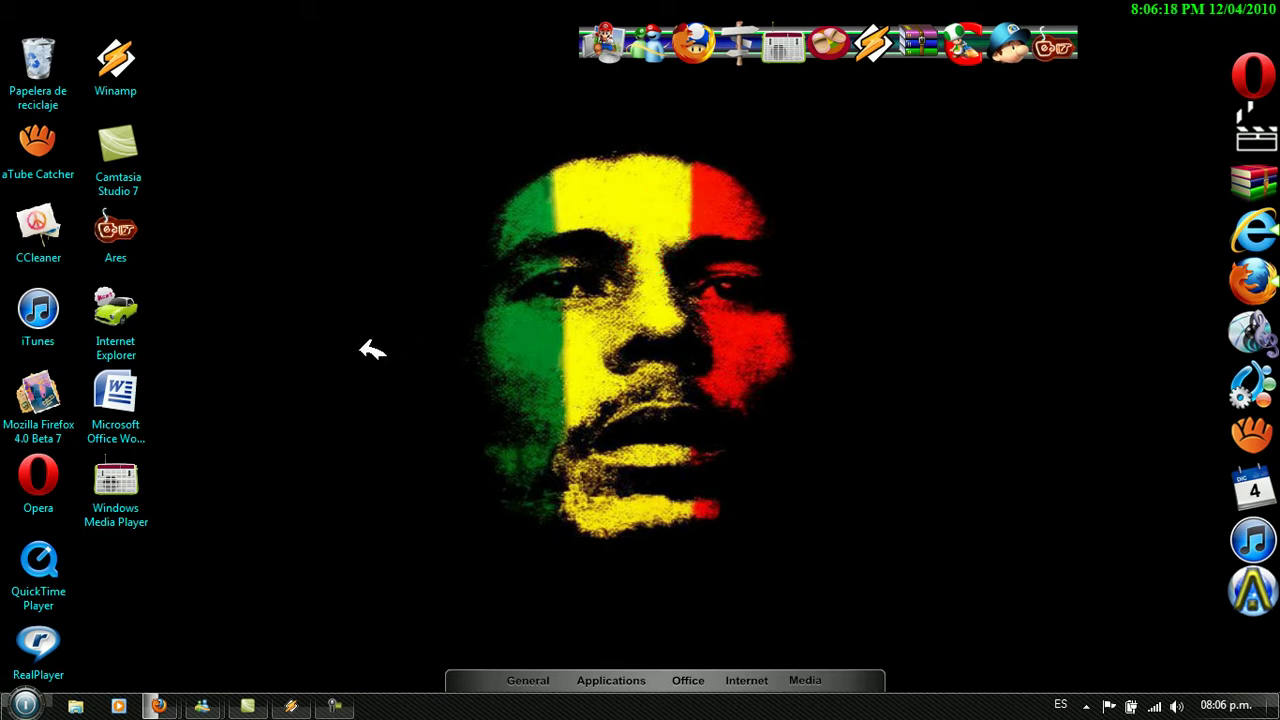
left_click(26, 706)
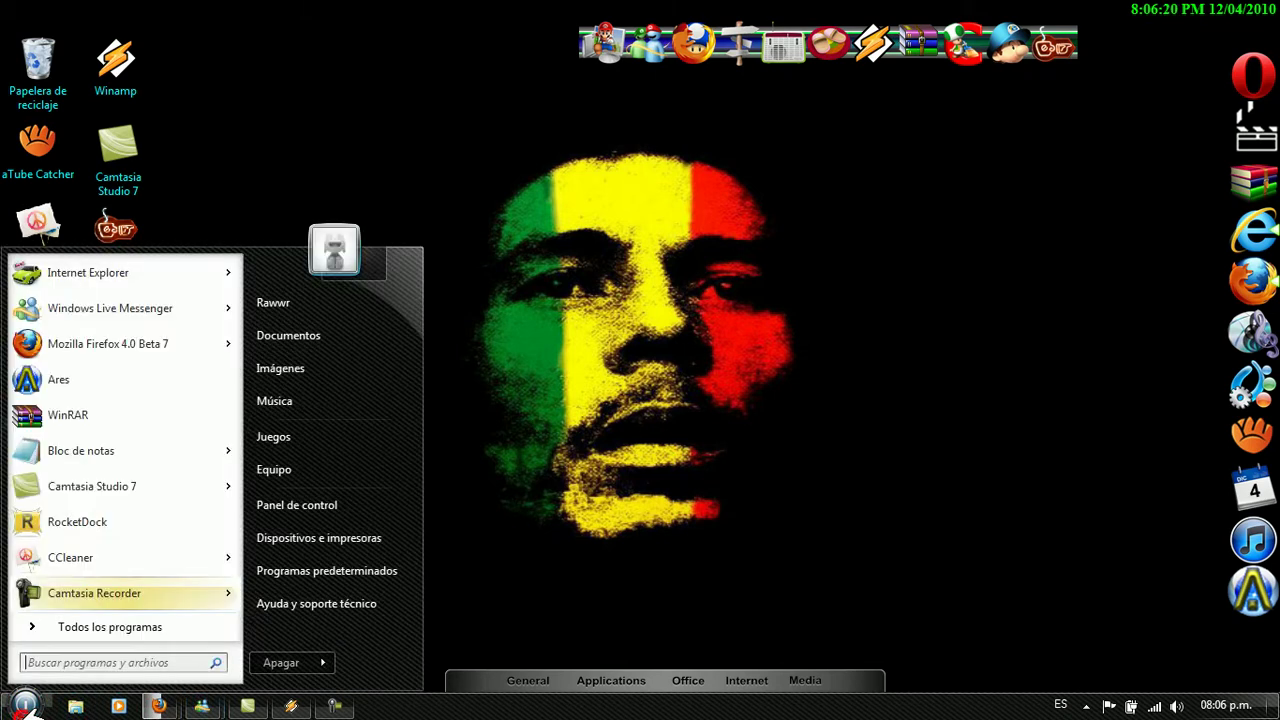
left_click(595, 418)
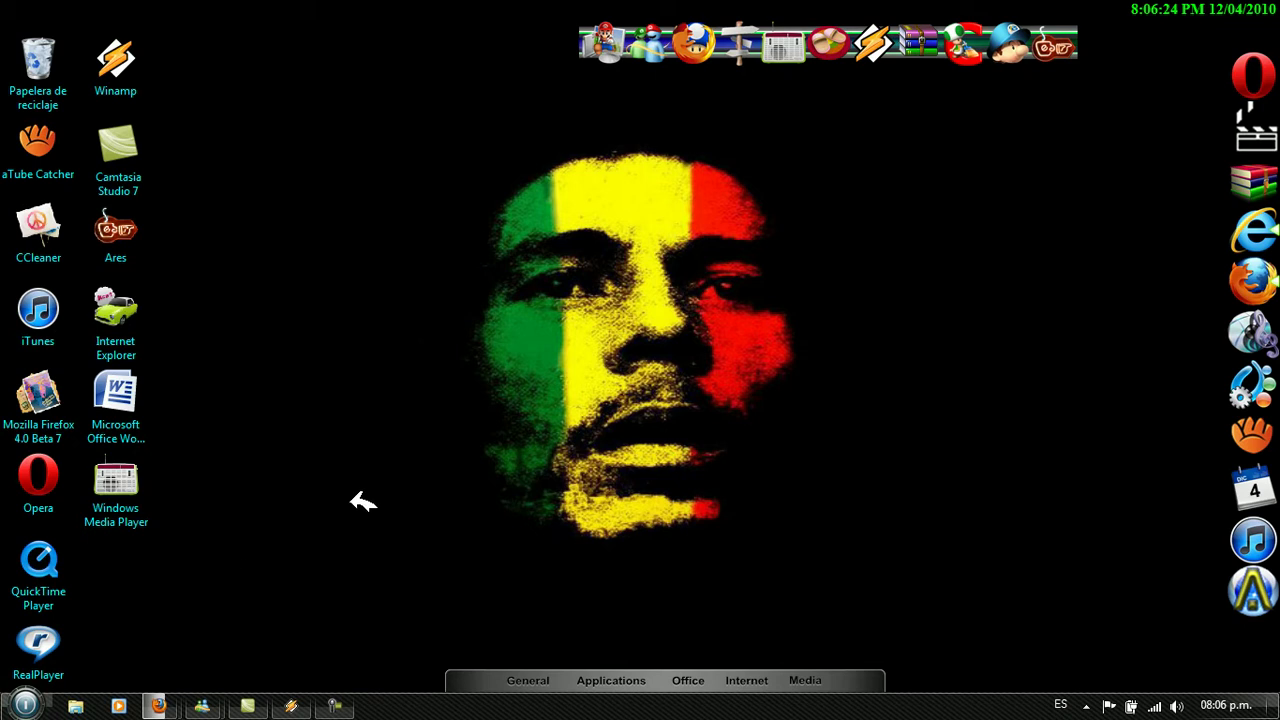
Step: Open the Windows folder on Disco local (C:) in a file window
left_click(600, 45)
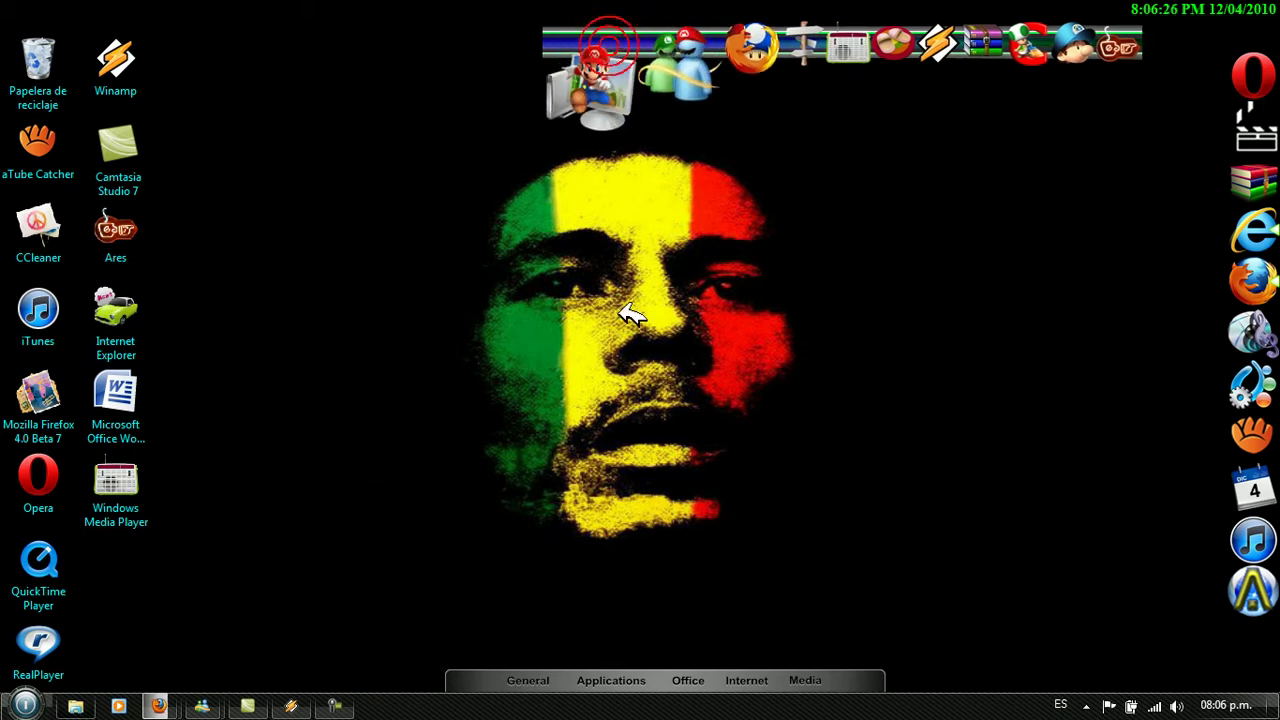
left_click(622, 314)
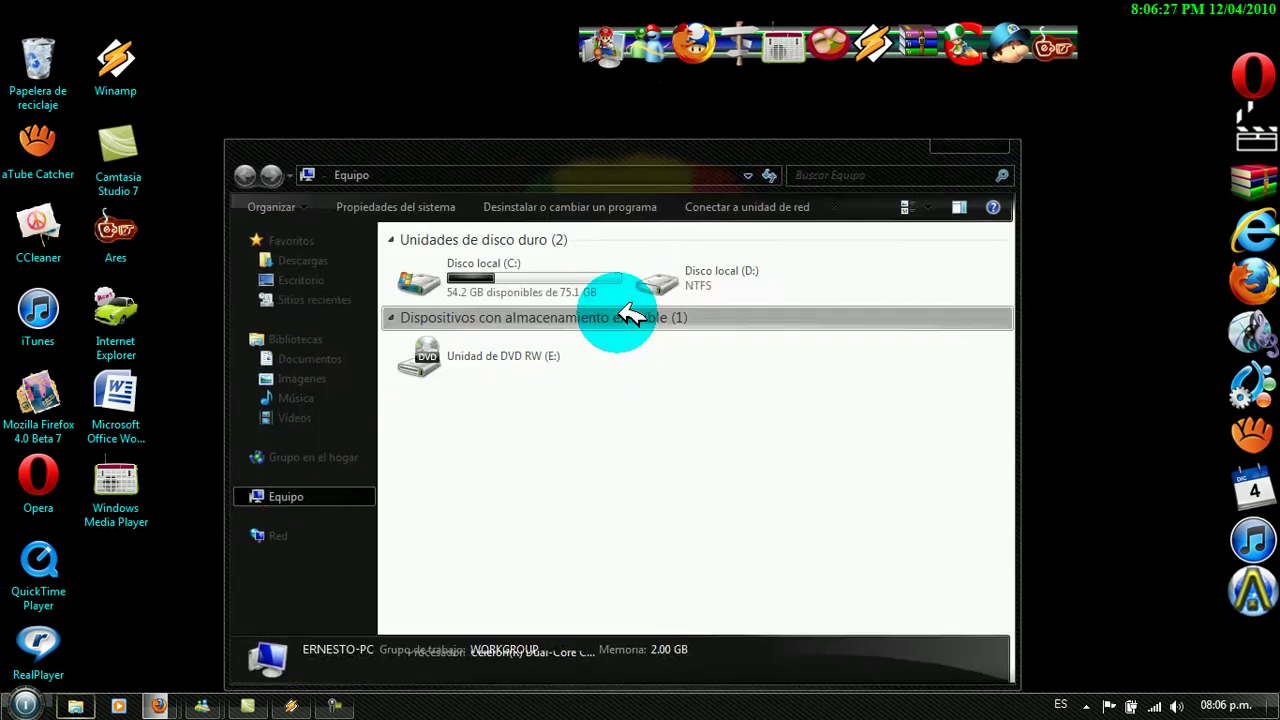
double_click(571, 277)
double_click(497, 320)
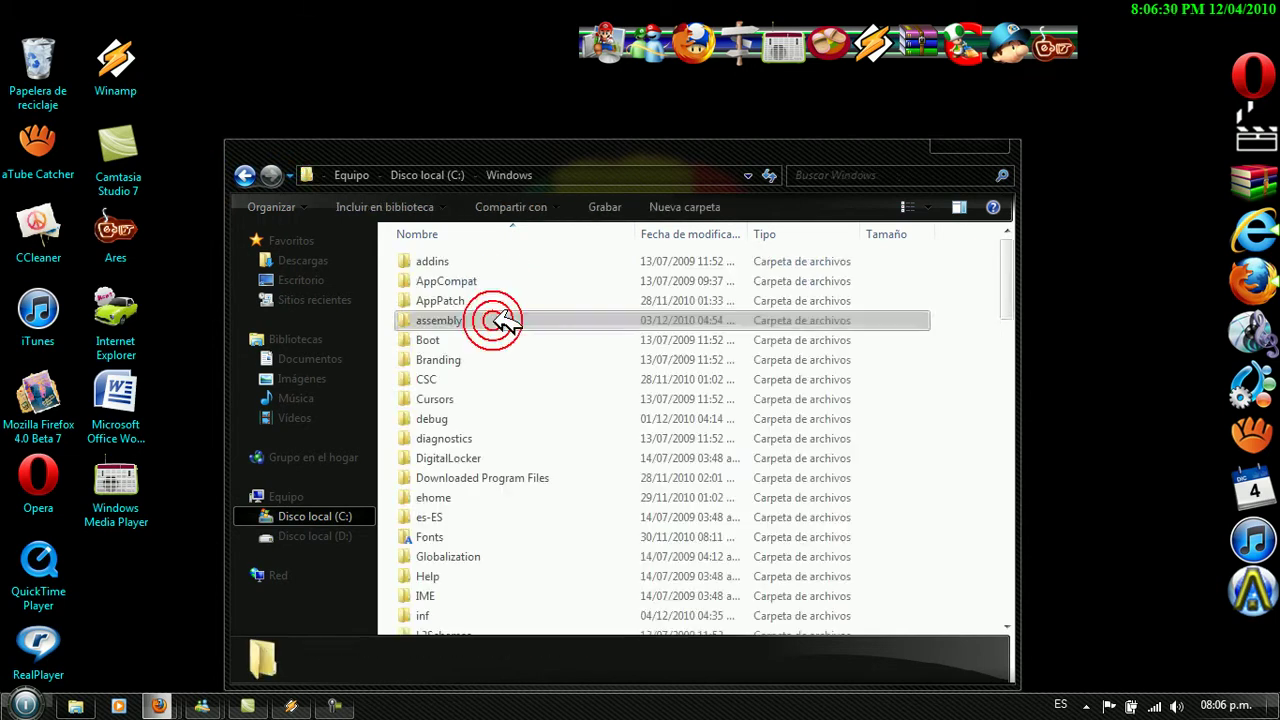
Step: Open the properties of the explorer application in the Windows folder and get the folder window out of the way
left_click_drag(1018, 290, 1020, 534)
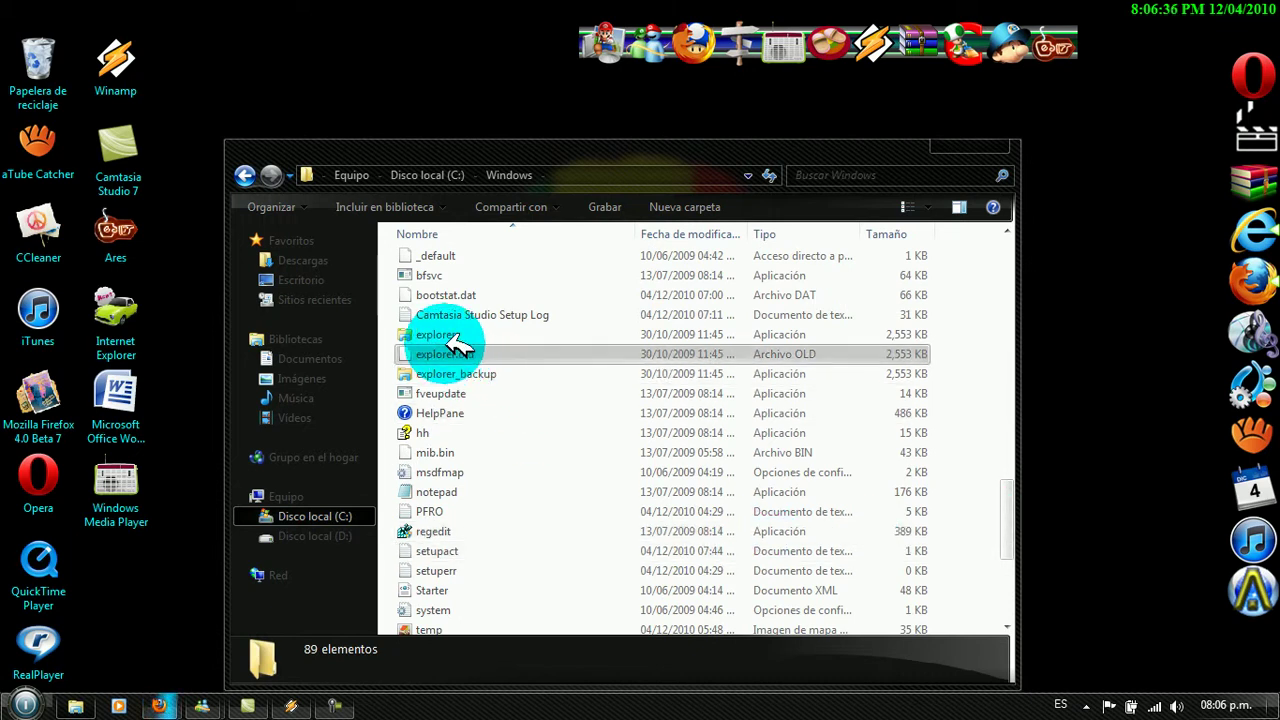
left_click(452, 335)
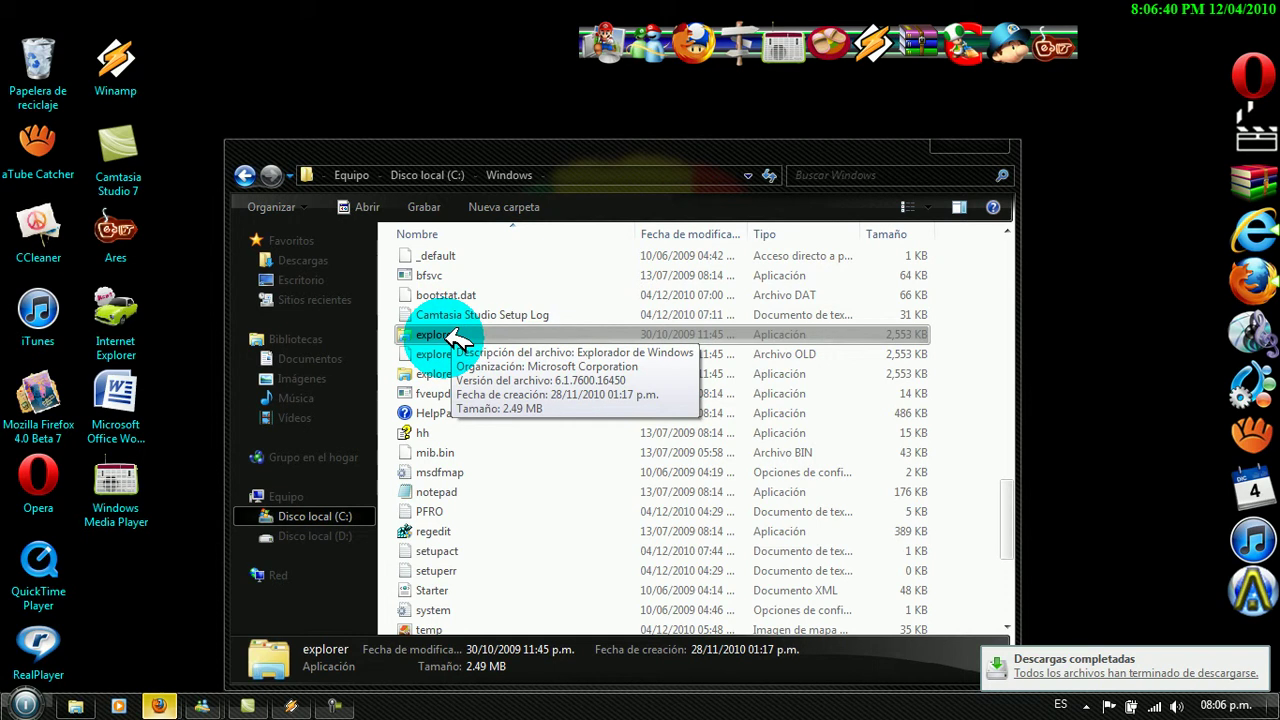
right_click(450, 335)
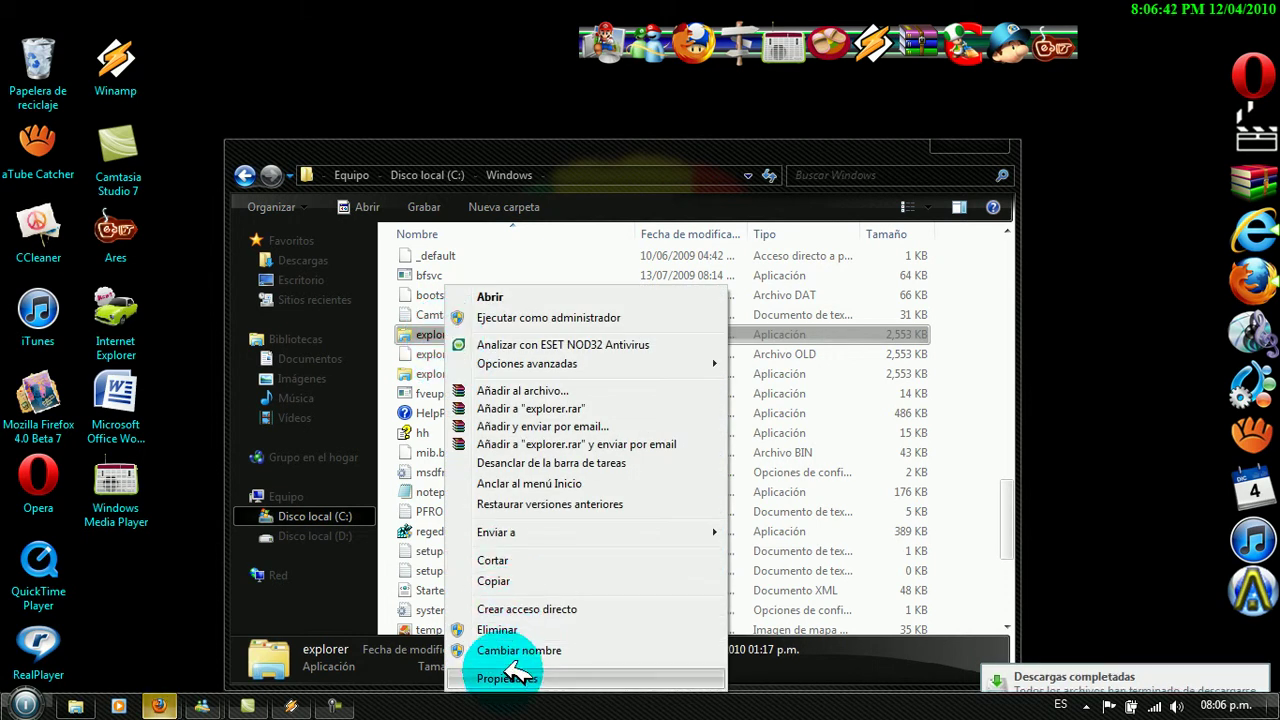
left_click(507, 678)
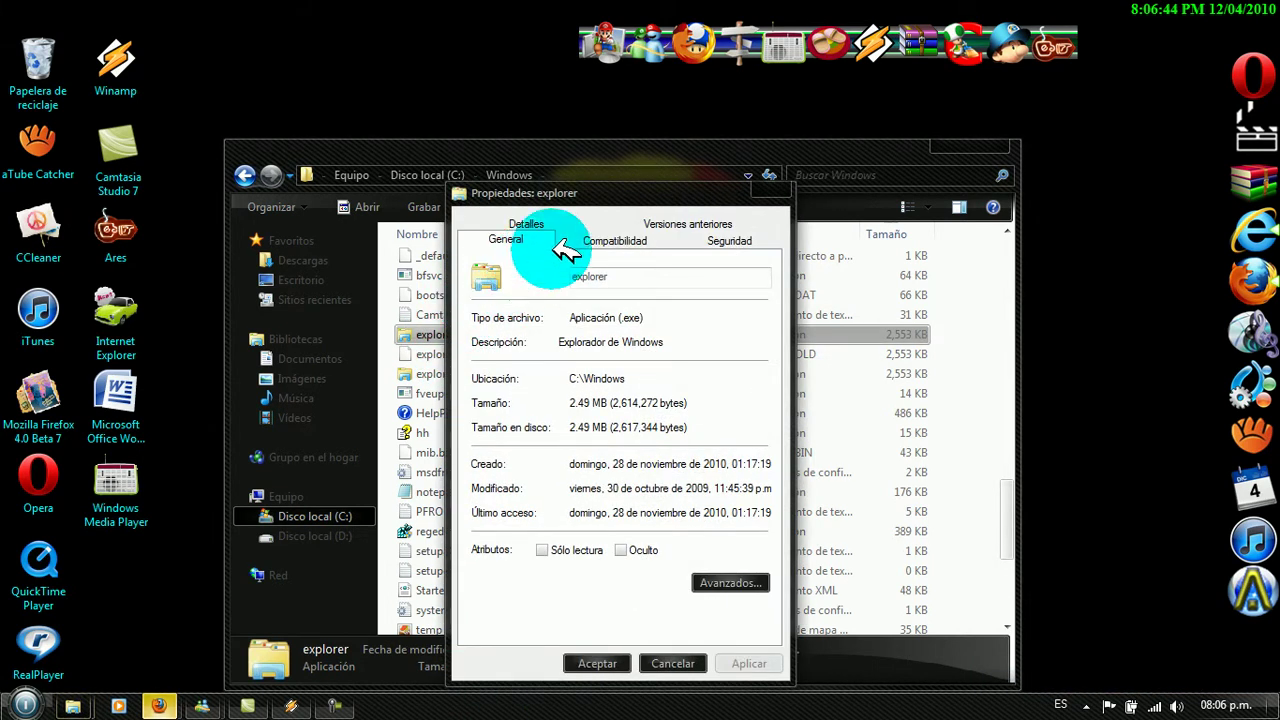
left_click(942, 150)
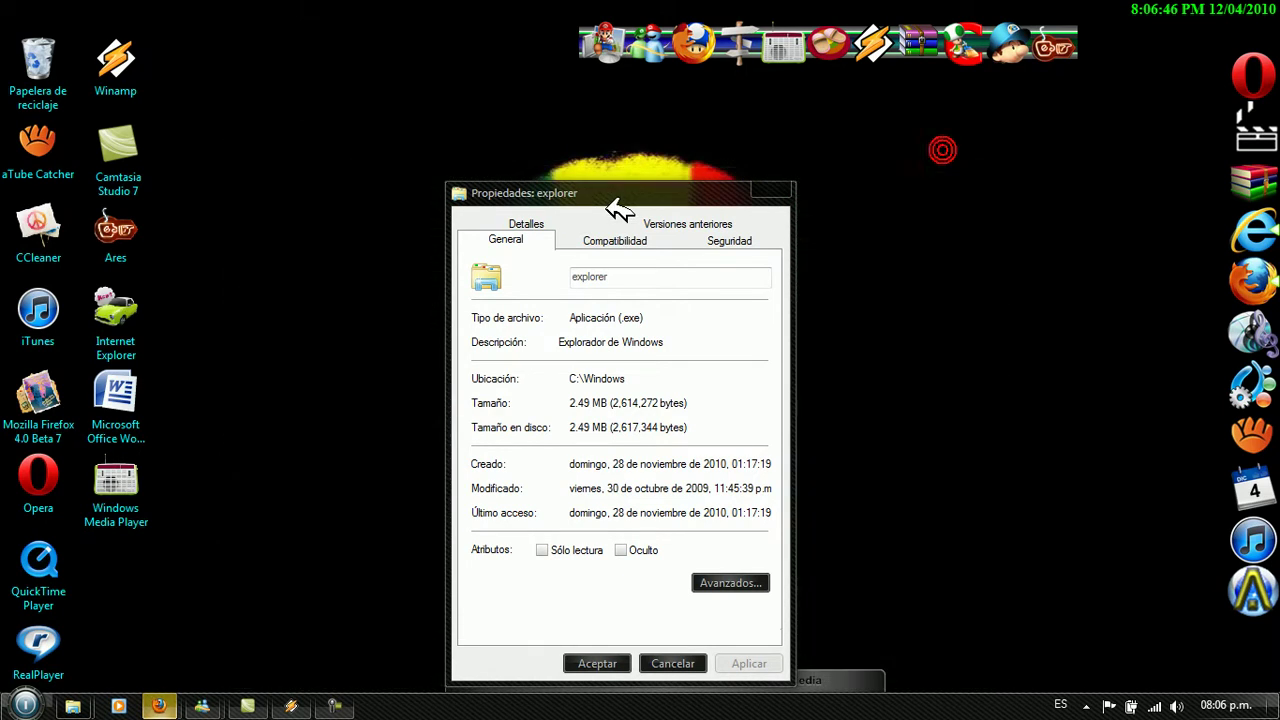
left_click_drag(617, 200, 698, 117)
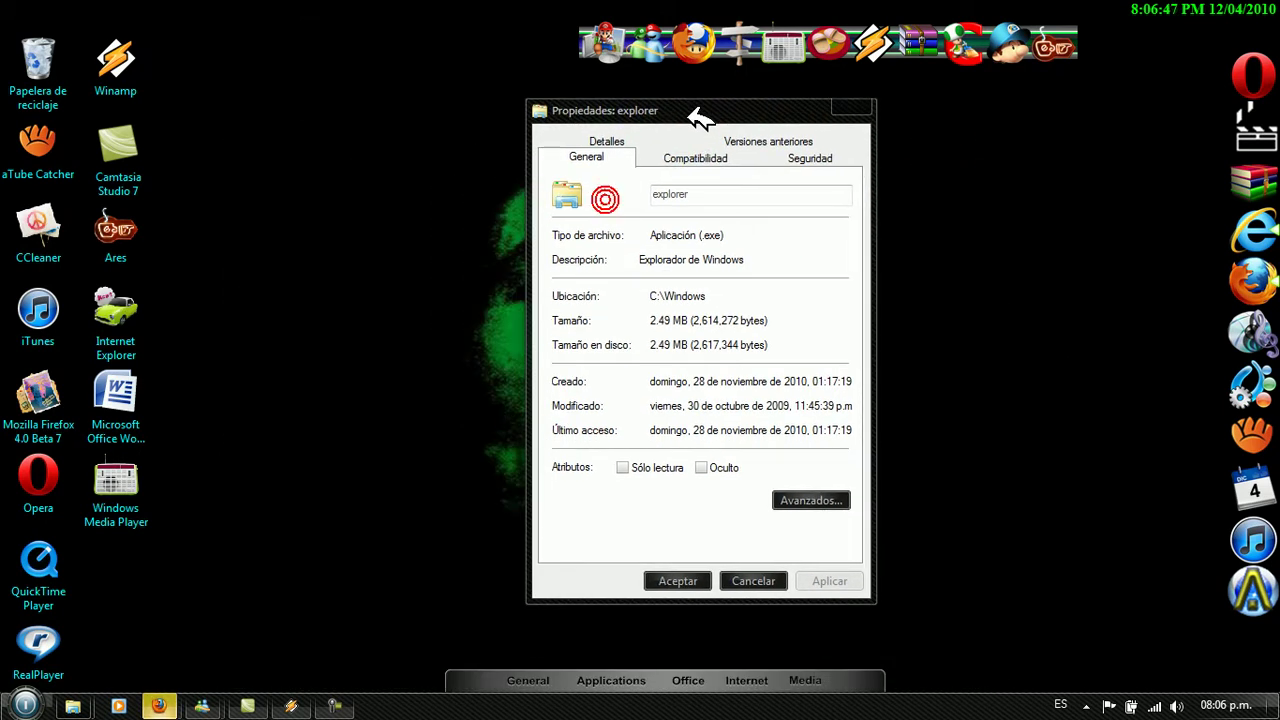
Step: Assign the Administradores group as owner of explorer.exe in its advanced security settings
left_click(805, 158)
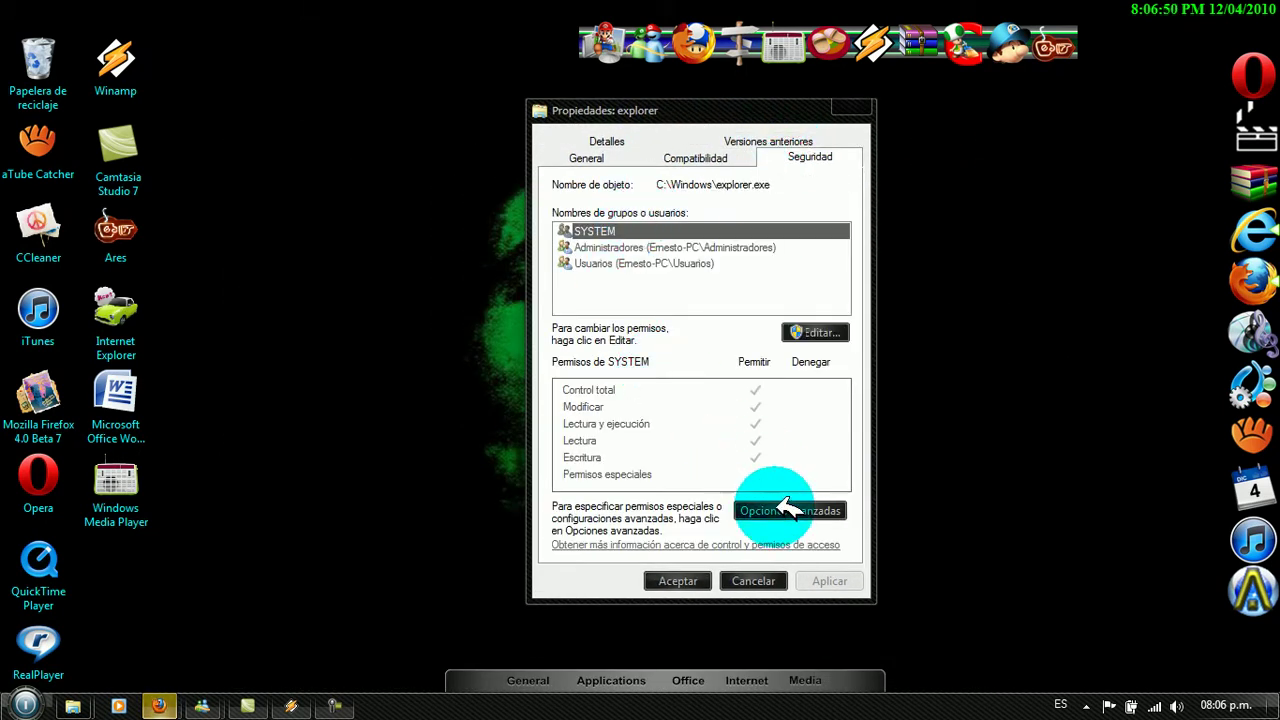
left_click(790, 511)
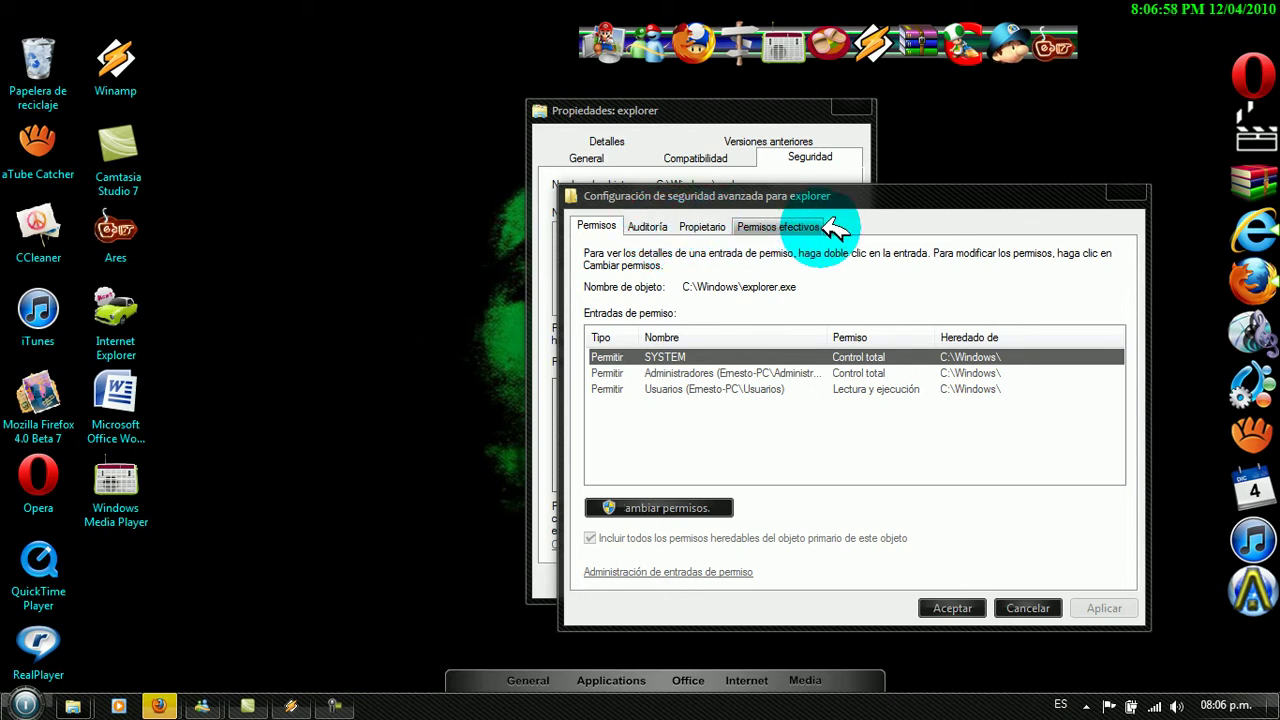
left_click(705, 227)
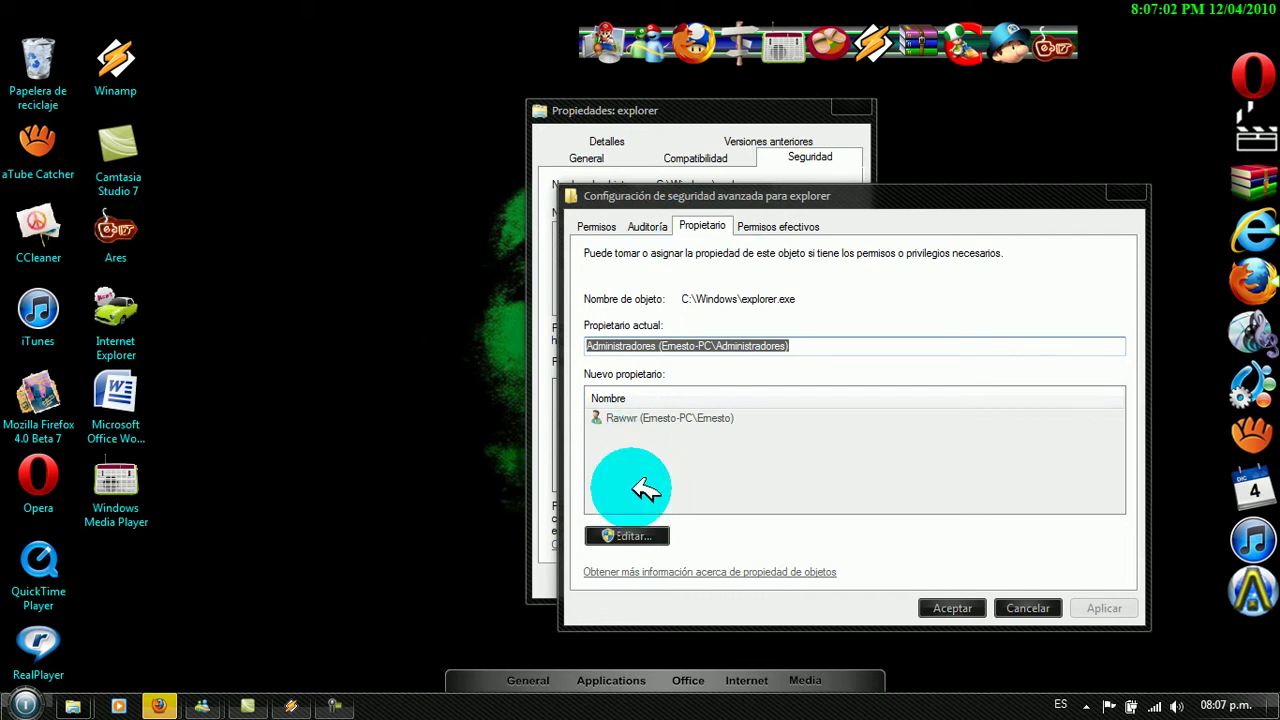
left_click(627, 536)
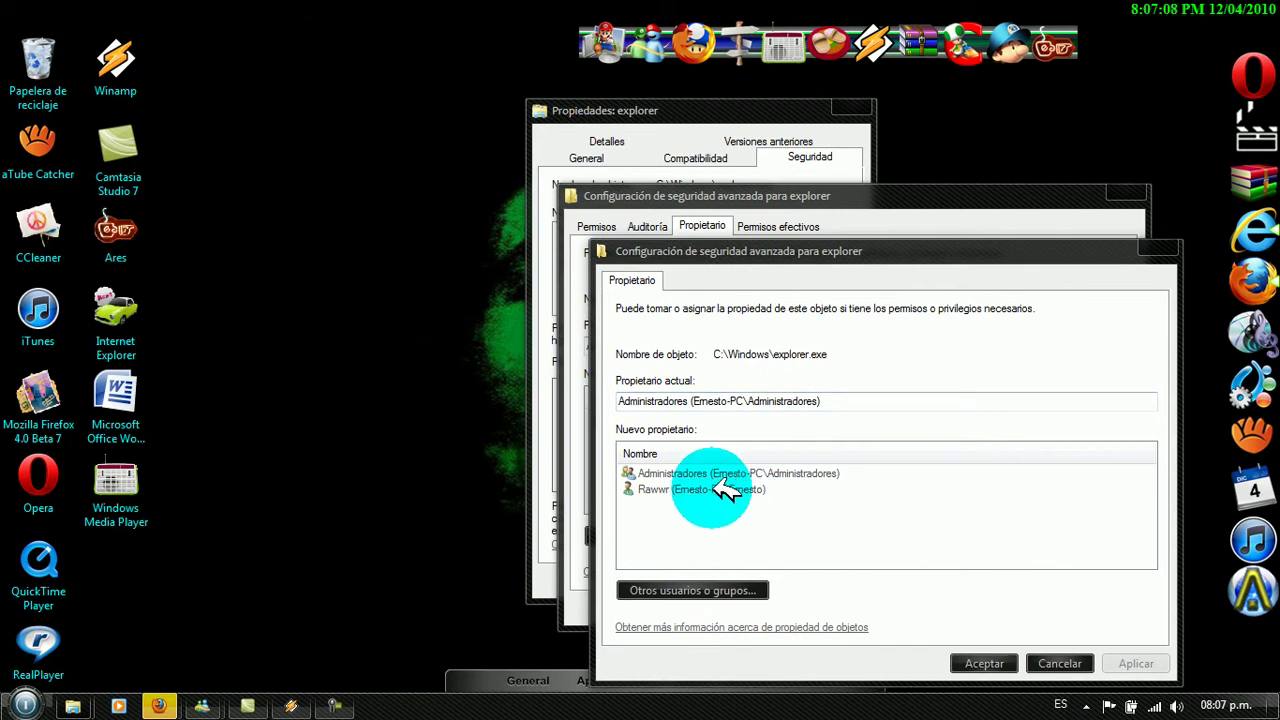
left_click(672, 473)
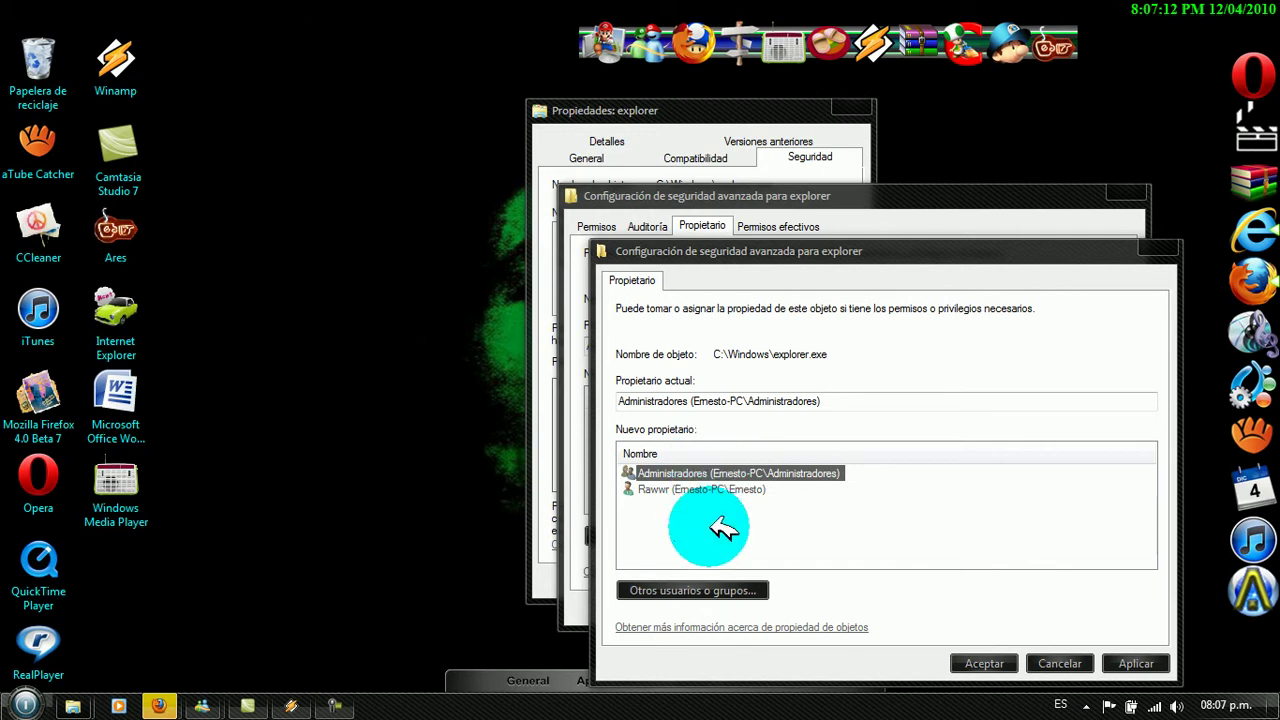
left_click(984, 655)
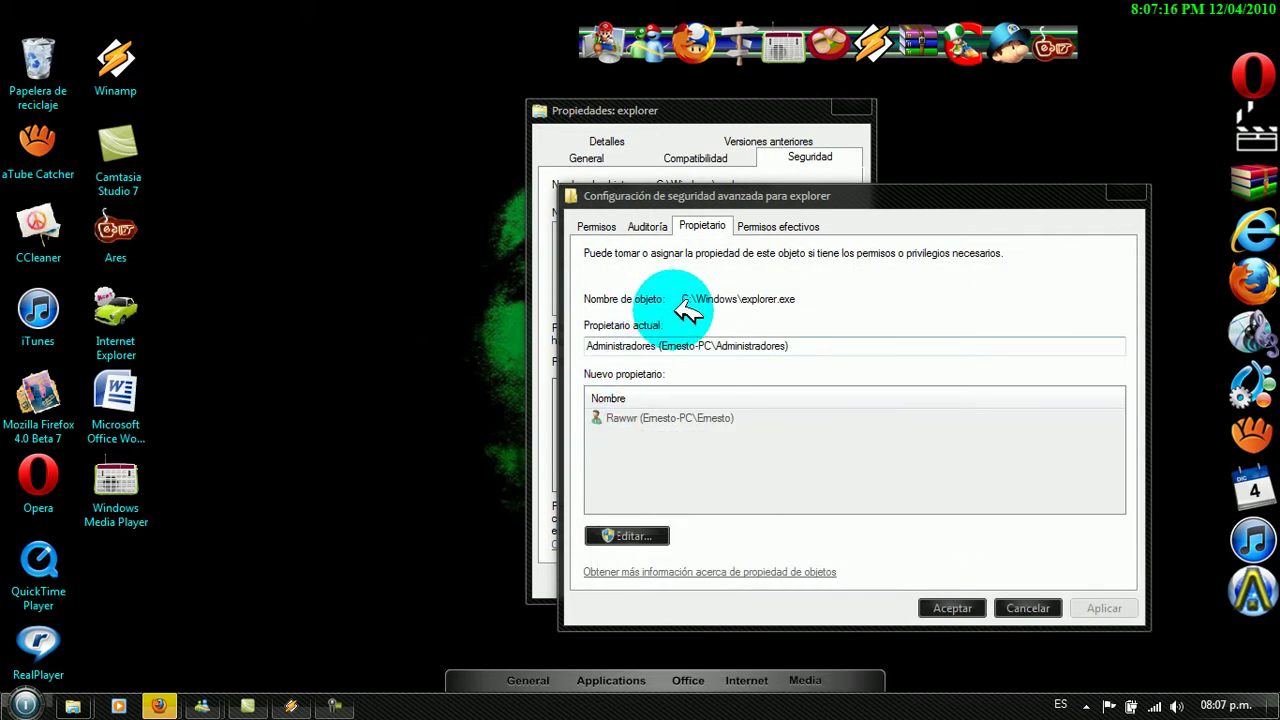
Step: Open the Administradores permission entry of explorer.exe for editing
left_click(596, 226)
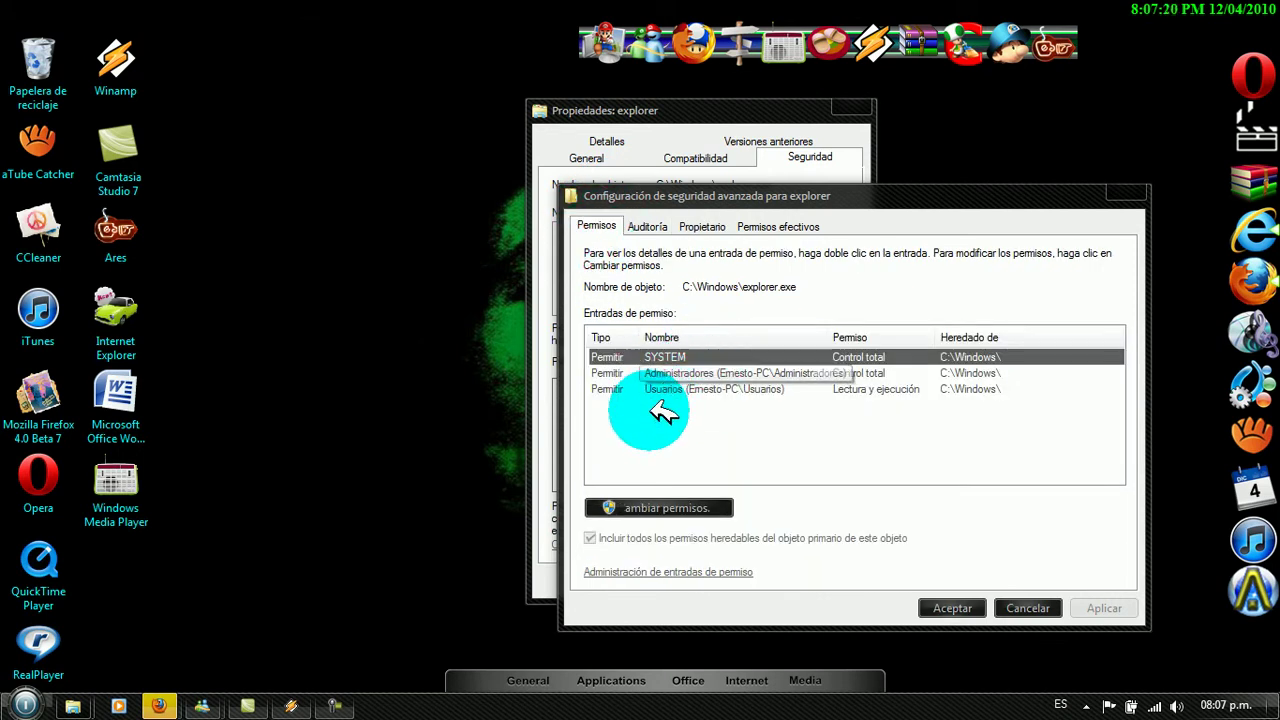
left_click(655, 507)
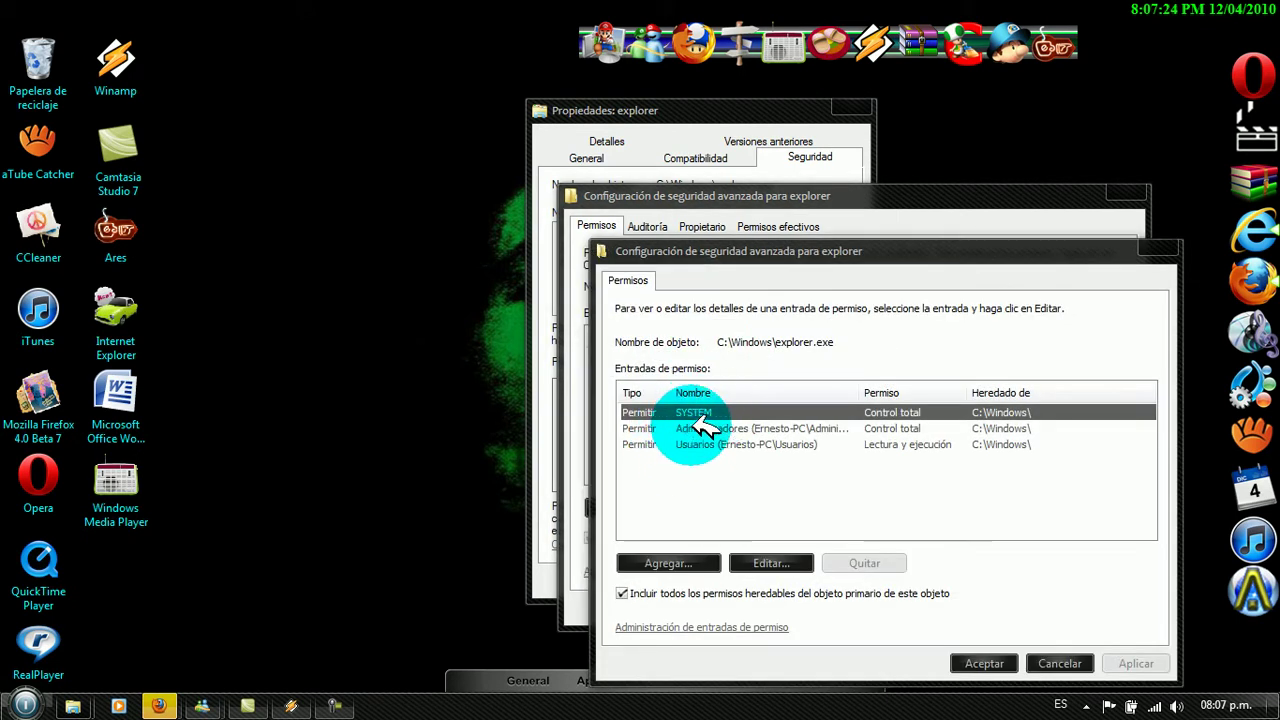
left_click(692, 428)
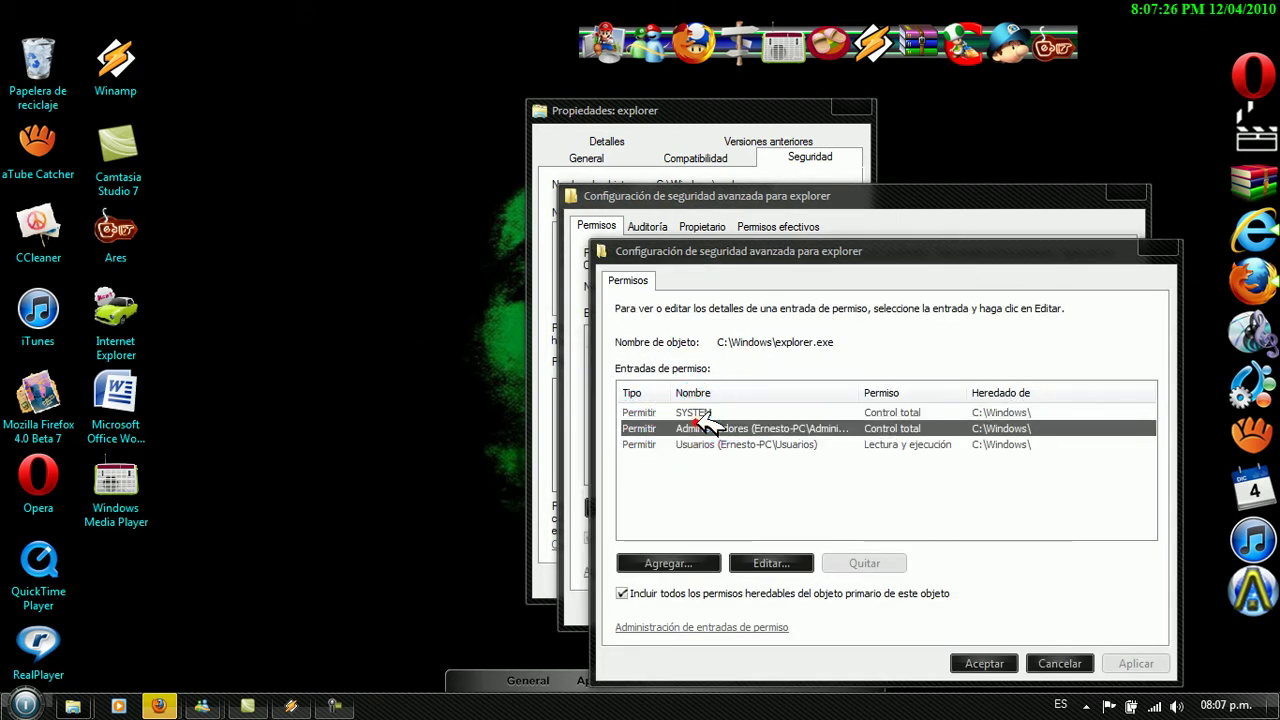
double_click(698, 428)
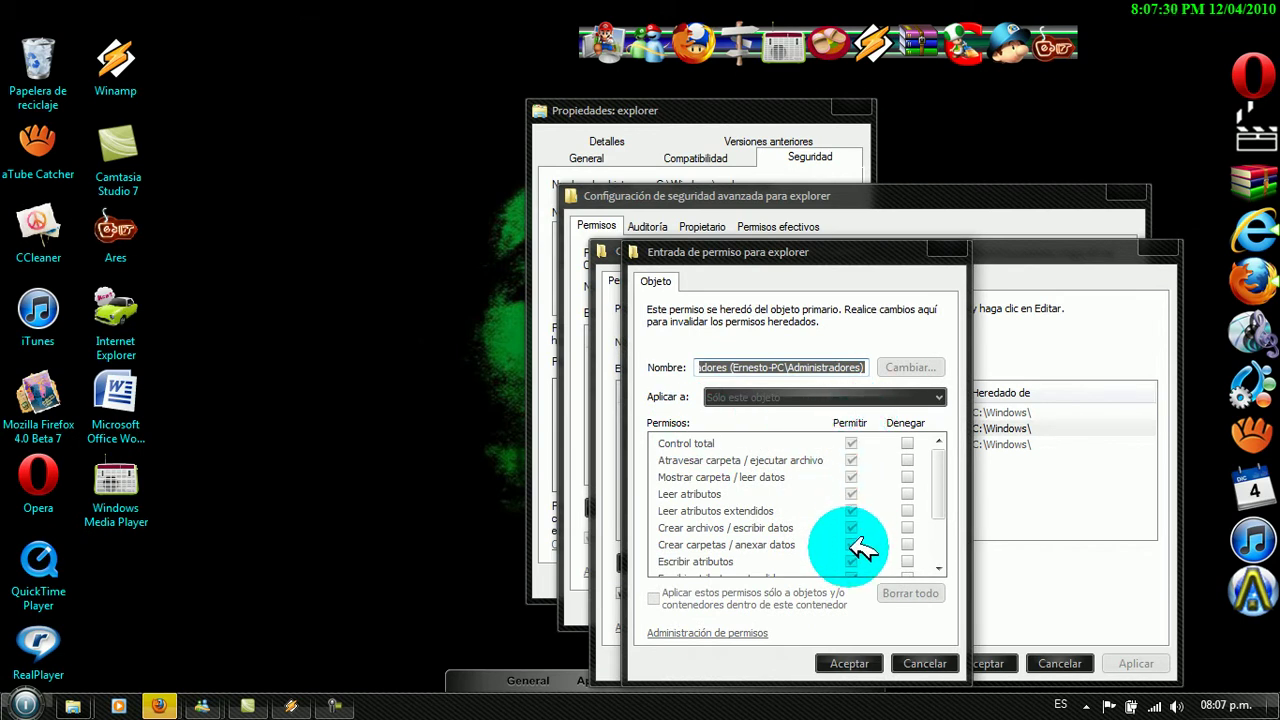
Step: Mark Control total as denied in the Administradores permission entry, and clear every Denegar checkbox again
left_click(907, 443)
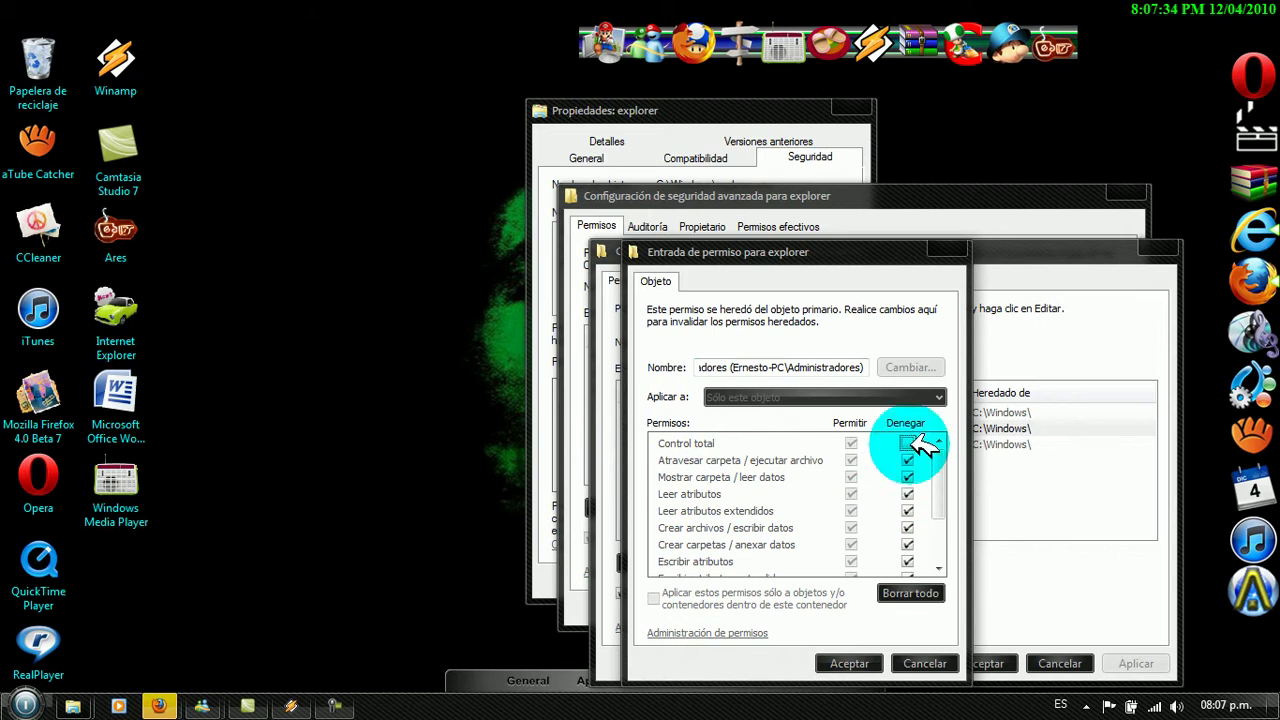
left_click(908, 460)
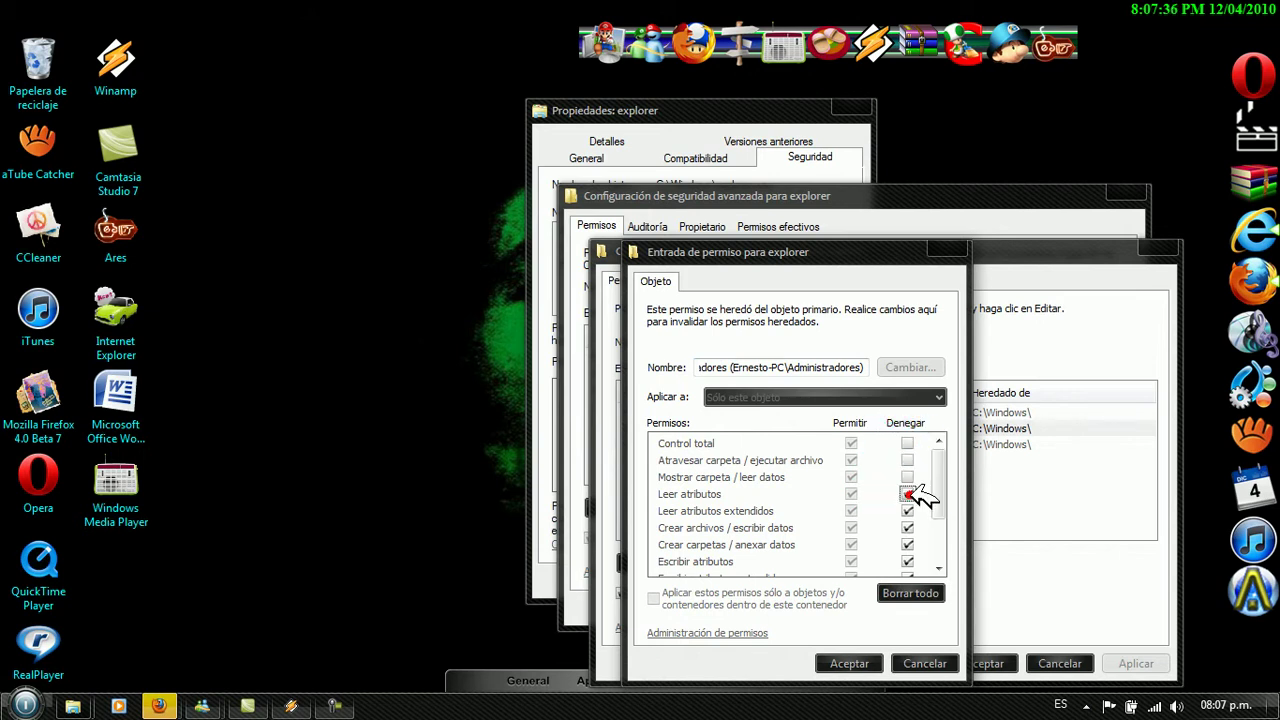
left_click(907, 494)
left_click(907, 510)
left_click(907, 544)
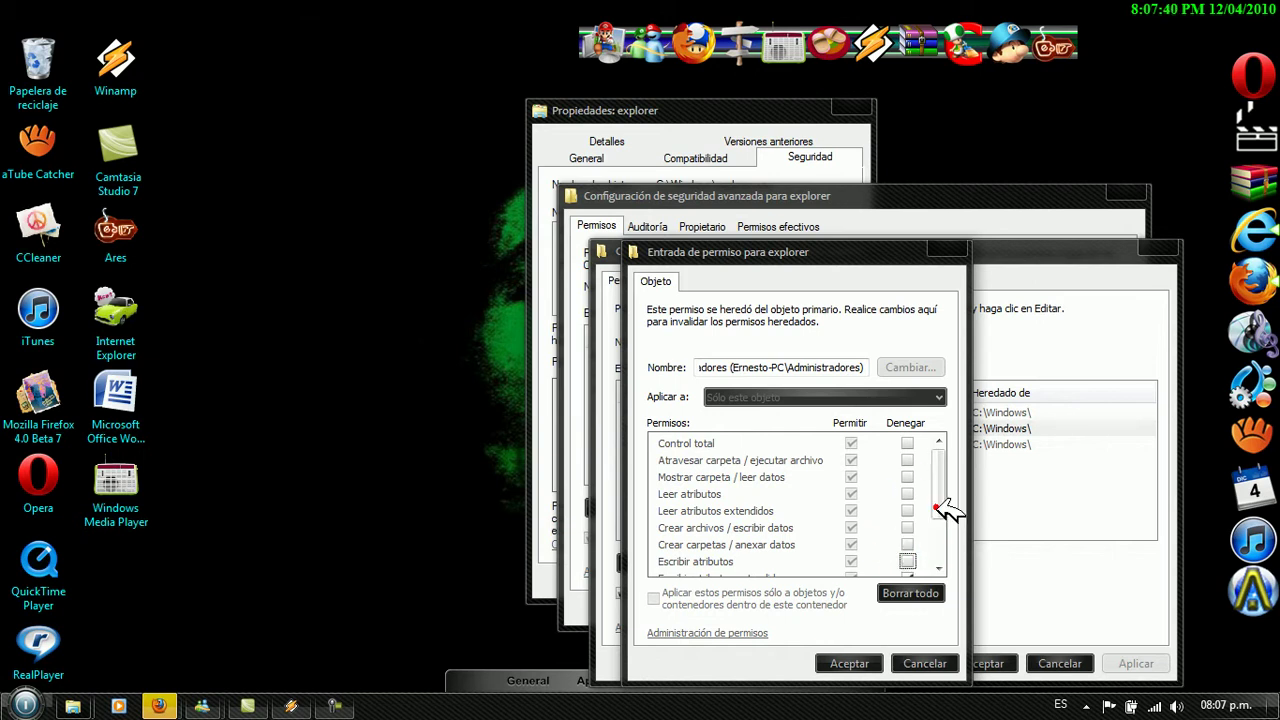
left_click(939, 555)
left_click(907, 481)
left_click(907, 498)
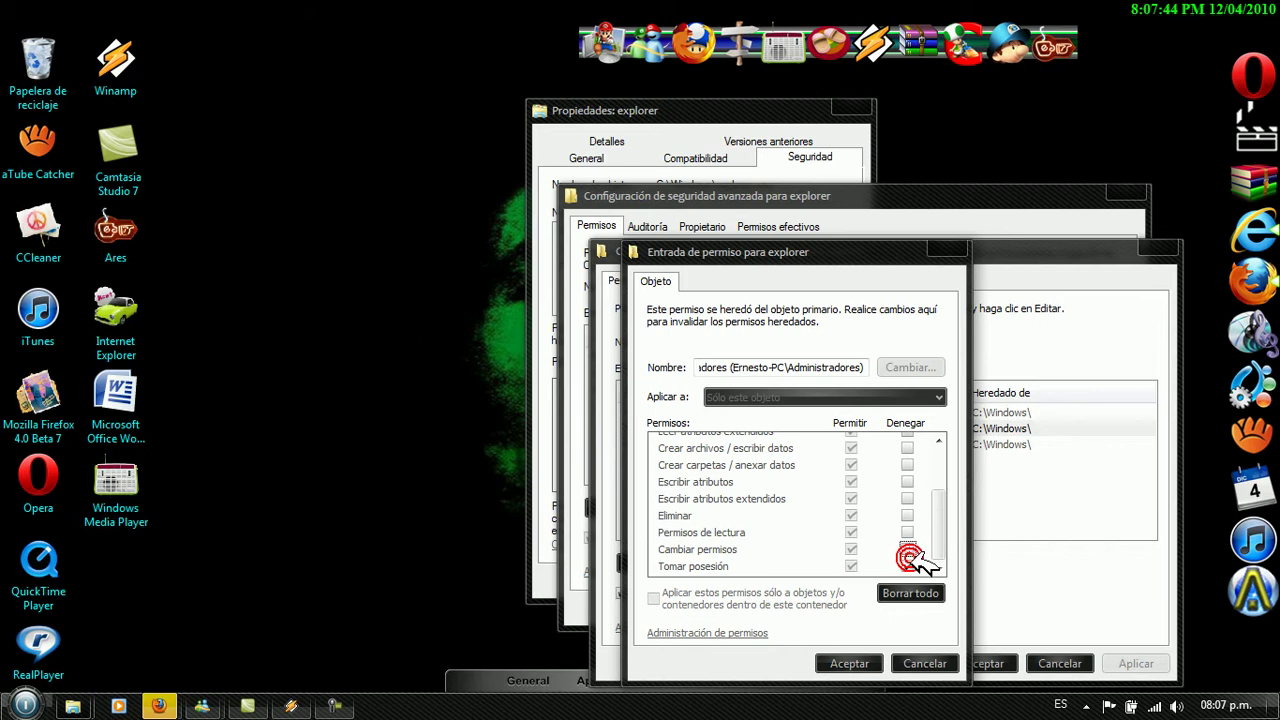
left_click_drag(940, 525, 938, 483)
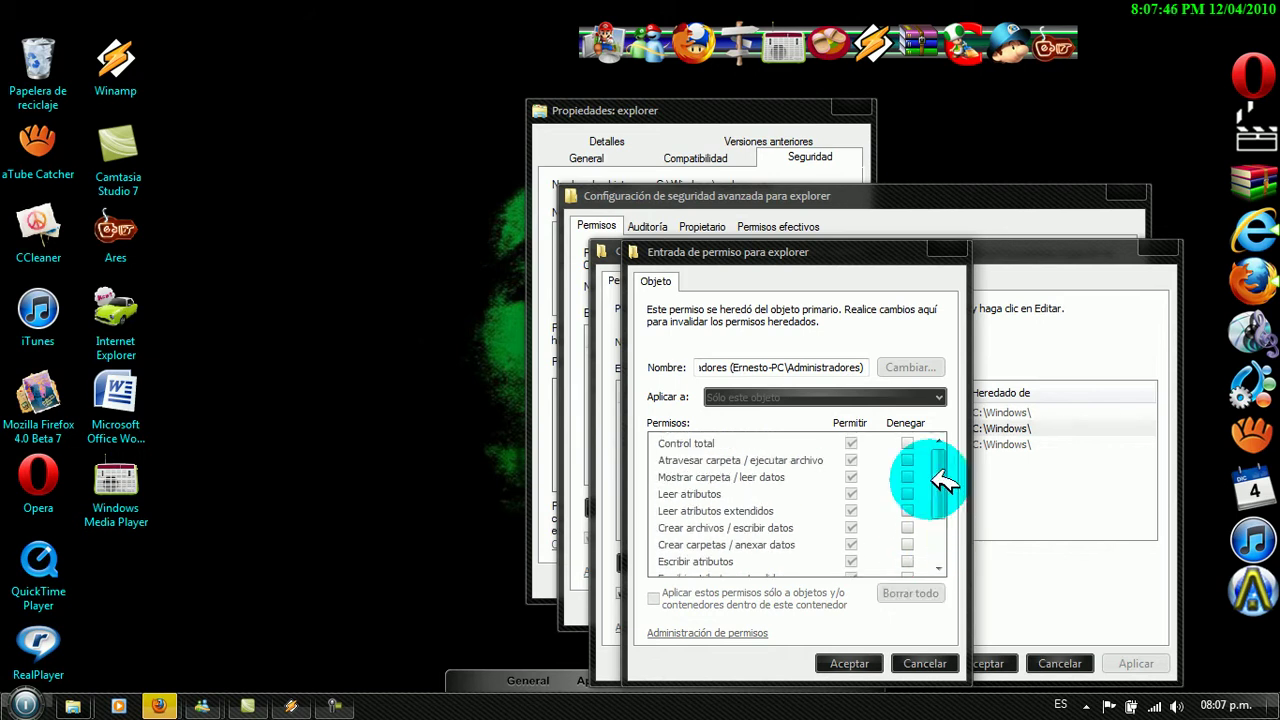
Step: Accept the Administradores permission entry, confirm changing system folder permissions, and close explorer.exe's advanced security settings with the changes accepted
left_click(850, 663)
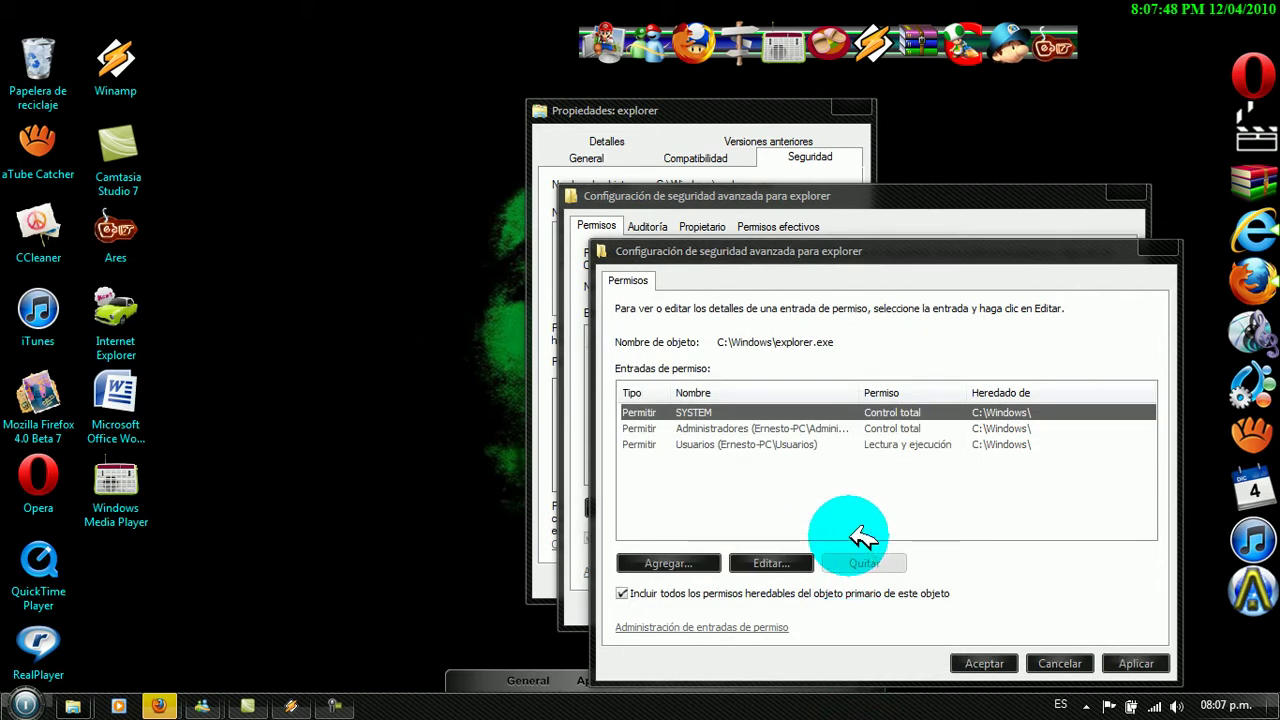
left_click(715, 430)
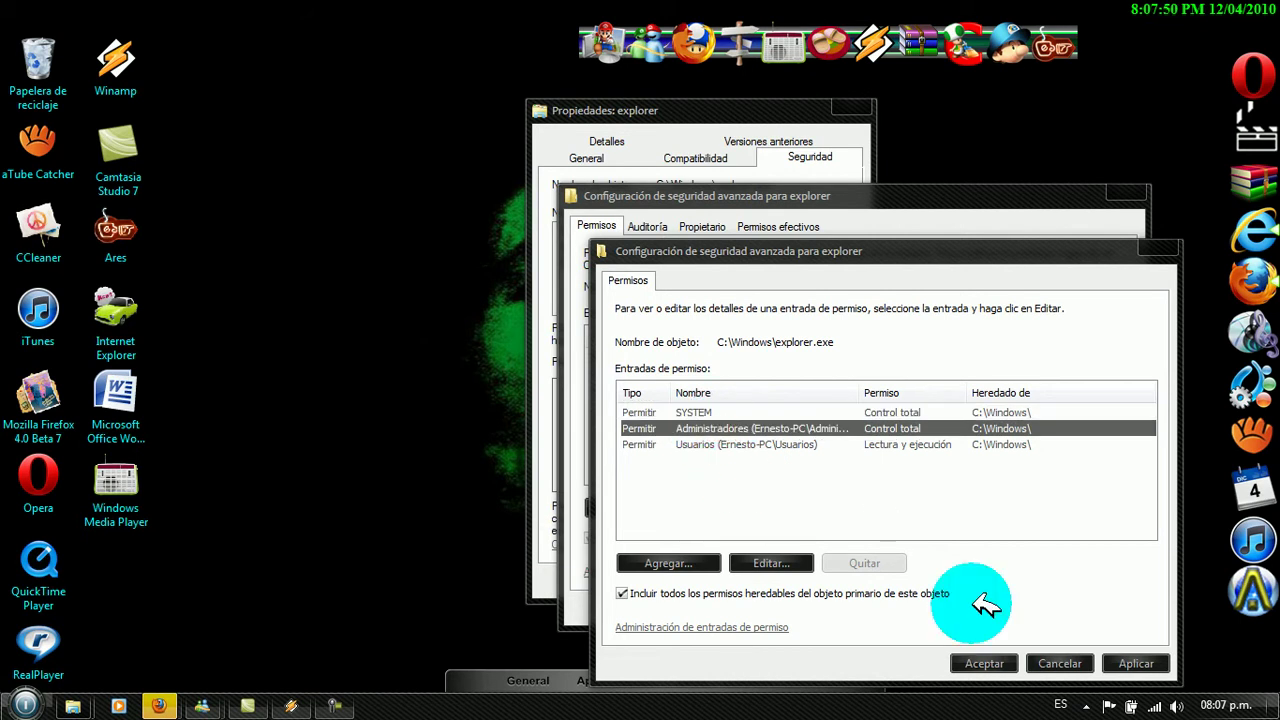
left_click(988, 670)
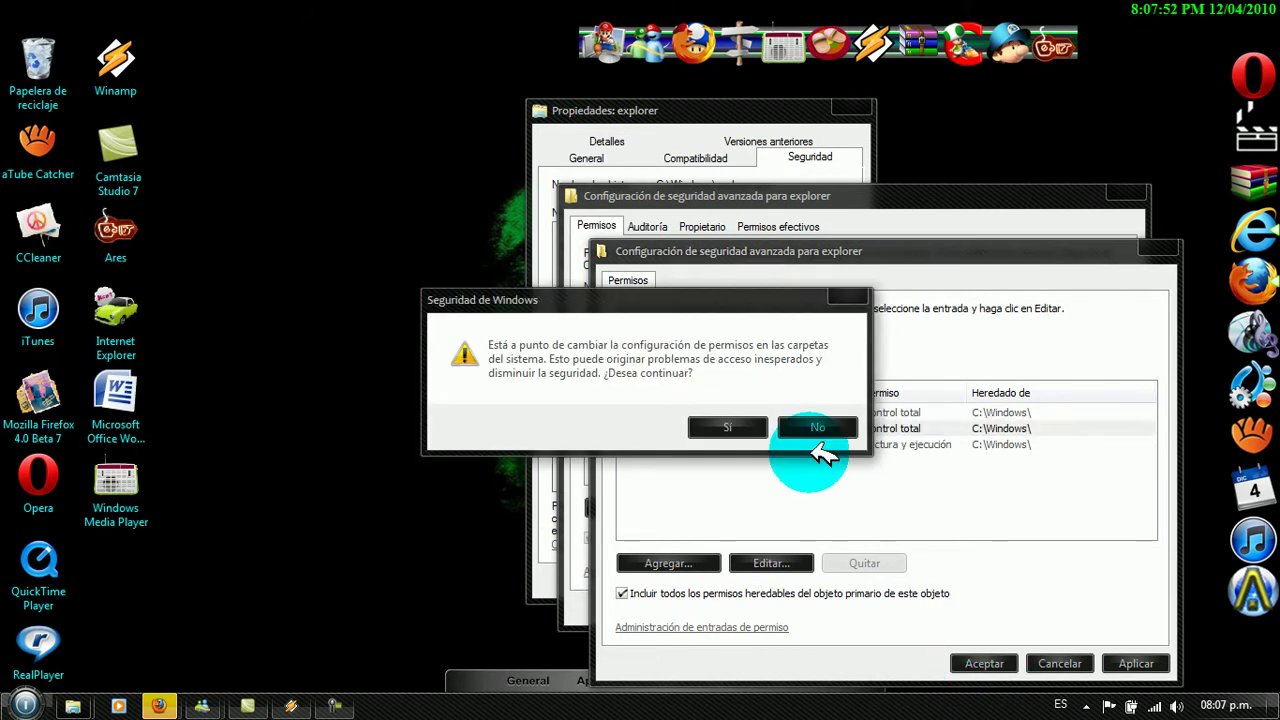
left_click(735, 423)
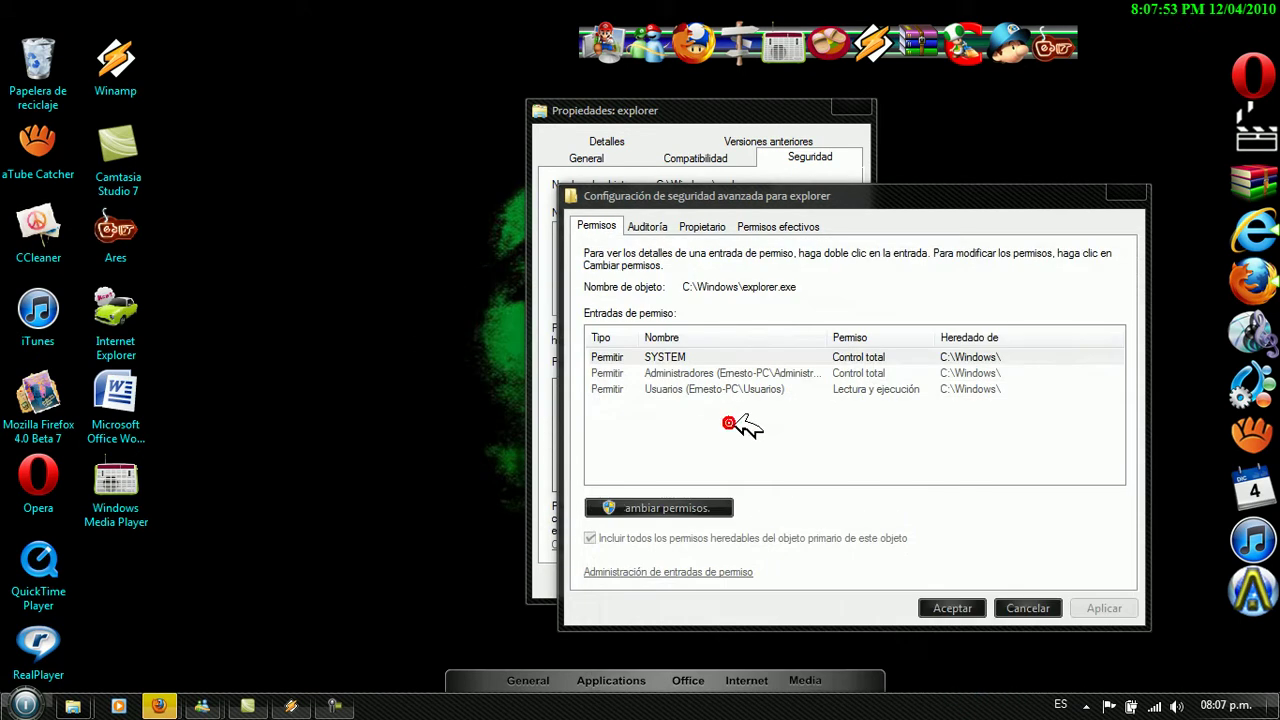
left_click(682, 372)
left_click(690, 374)
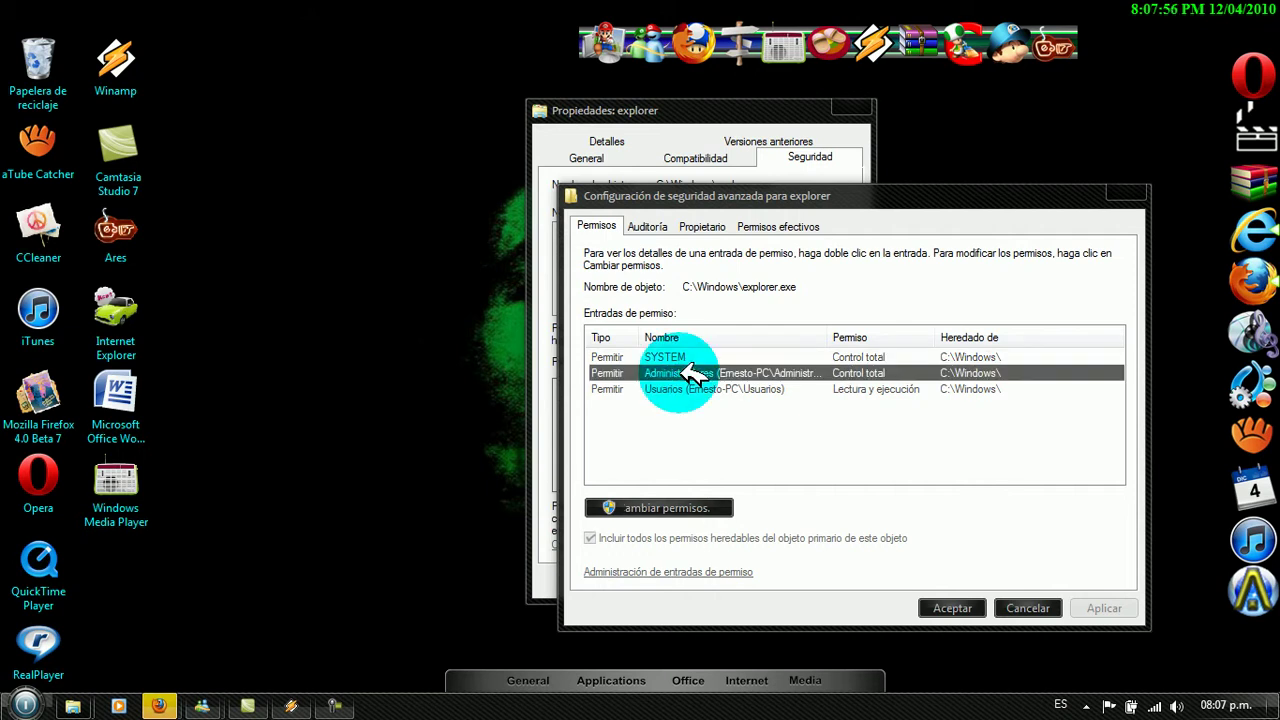
left_click(945, 600)
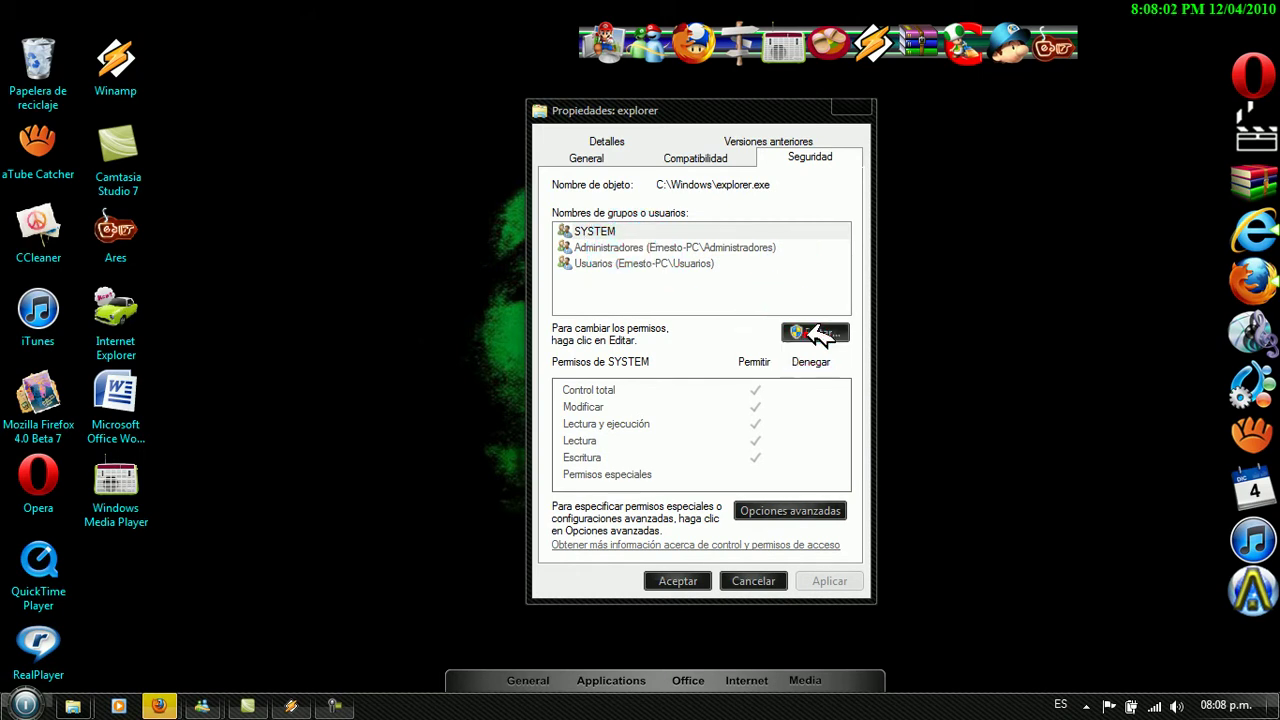
Step: Check the Administradores permissions of explorer.exe in the permissions editor, and accept and close the file's properties
left_click(810, 333)
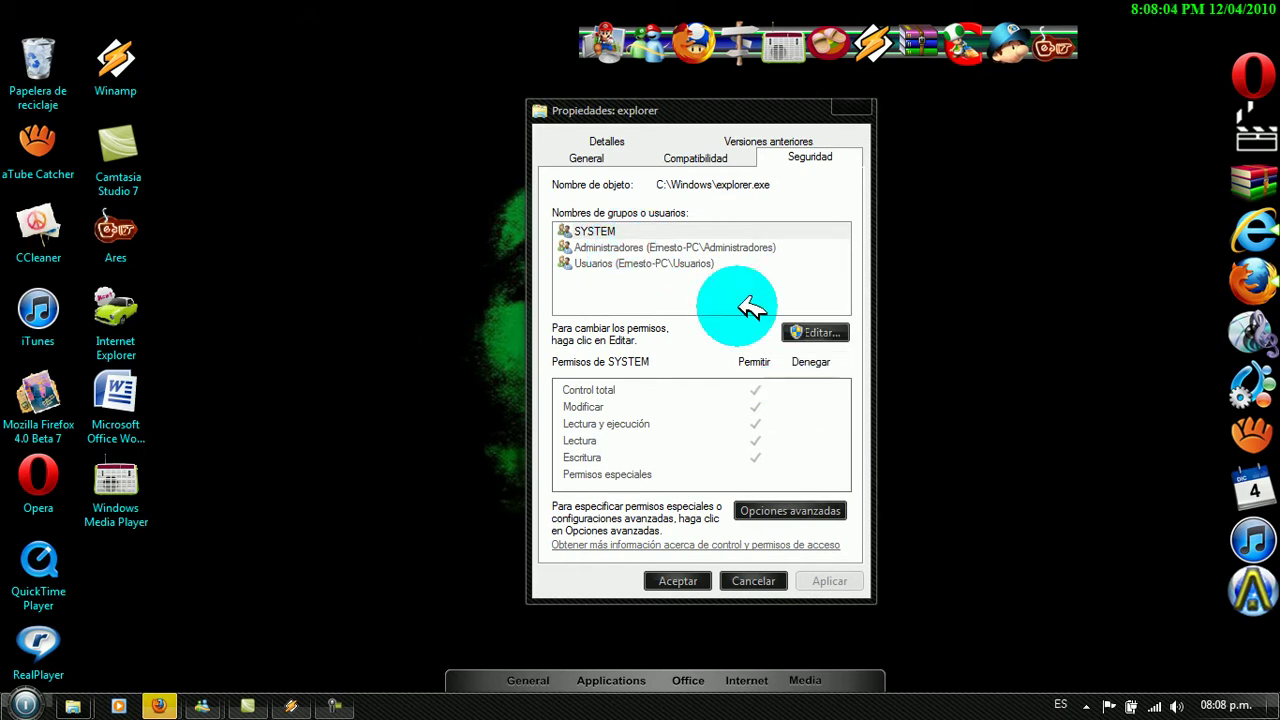
left_click(711, 316)
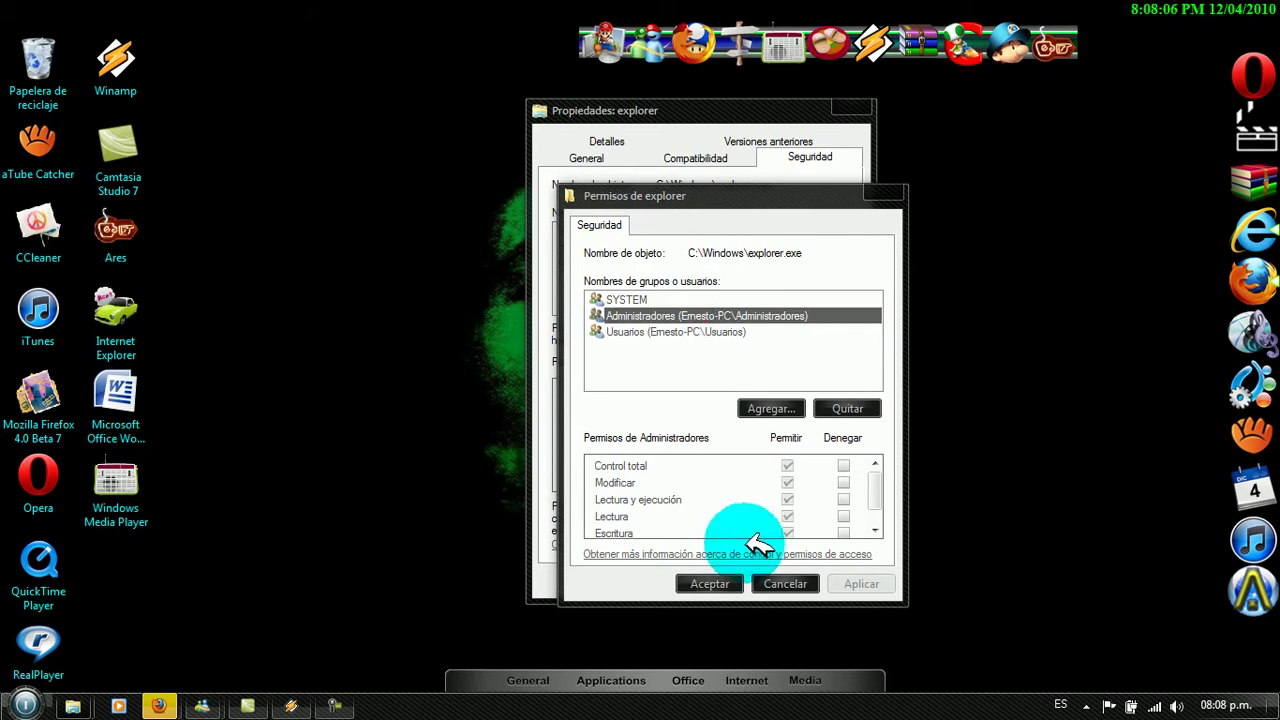
left_click(737, 582)
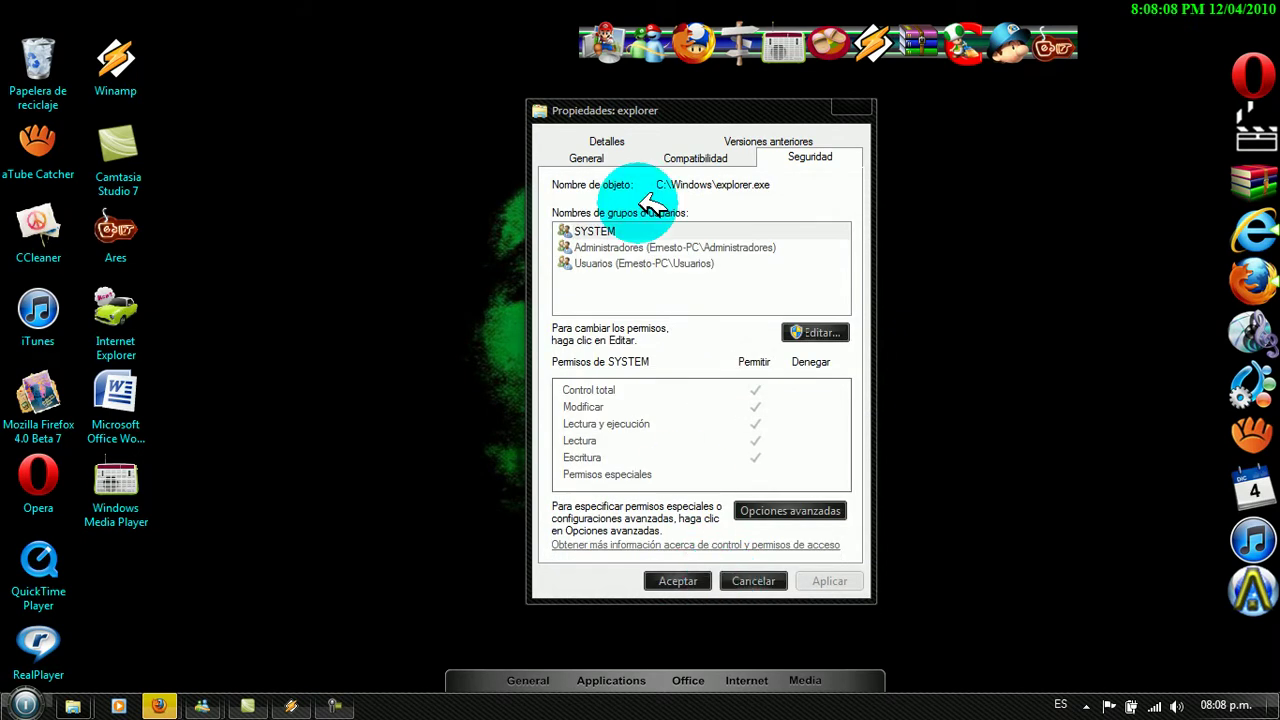
left_click(640, 246)
left_click(668, 578)
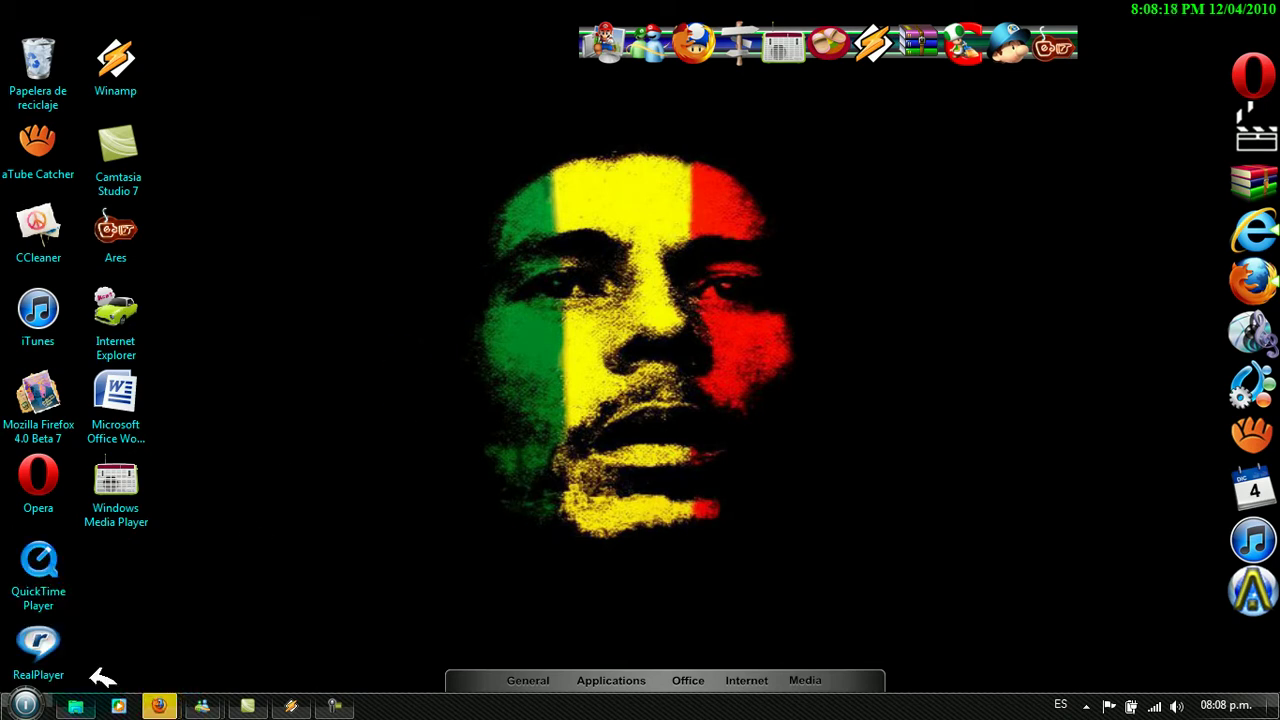
Step: Move the Inicio By dj Classic archive from the Descargas folder to the desktop and close the folder window
left_click(27, 707)
left_click(321, 296)
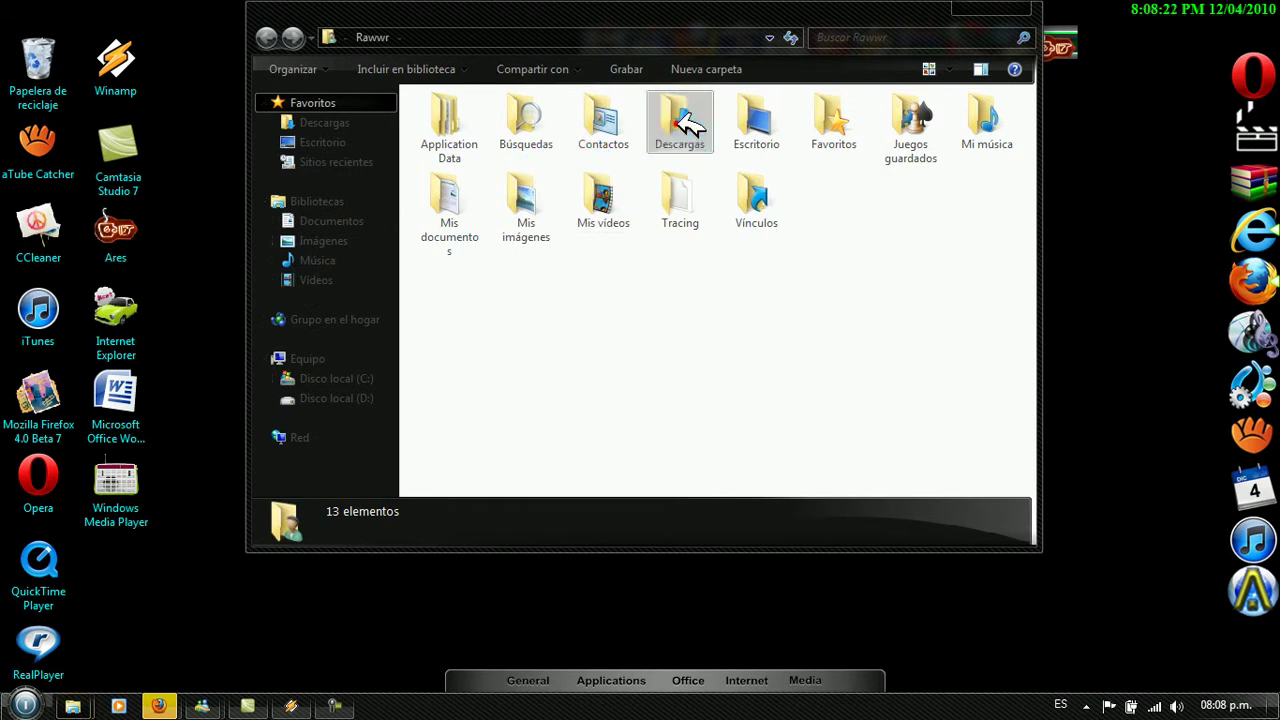
double_click(690, 124)
left_click_drag(505, 208, 430, 280)
left_click(1023, 12)
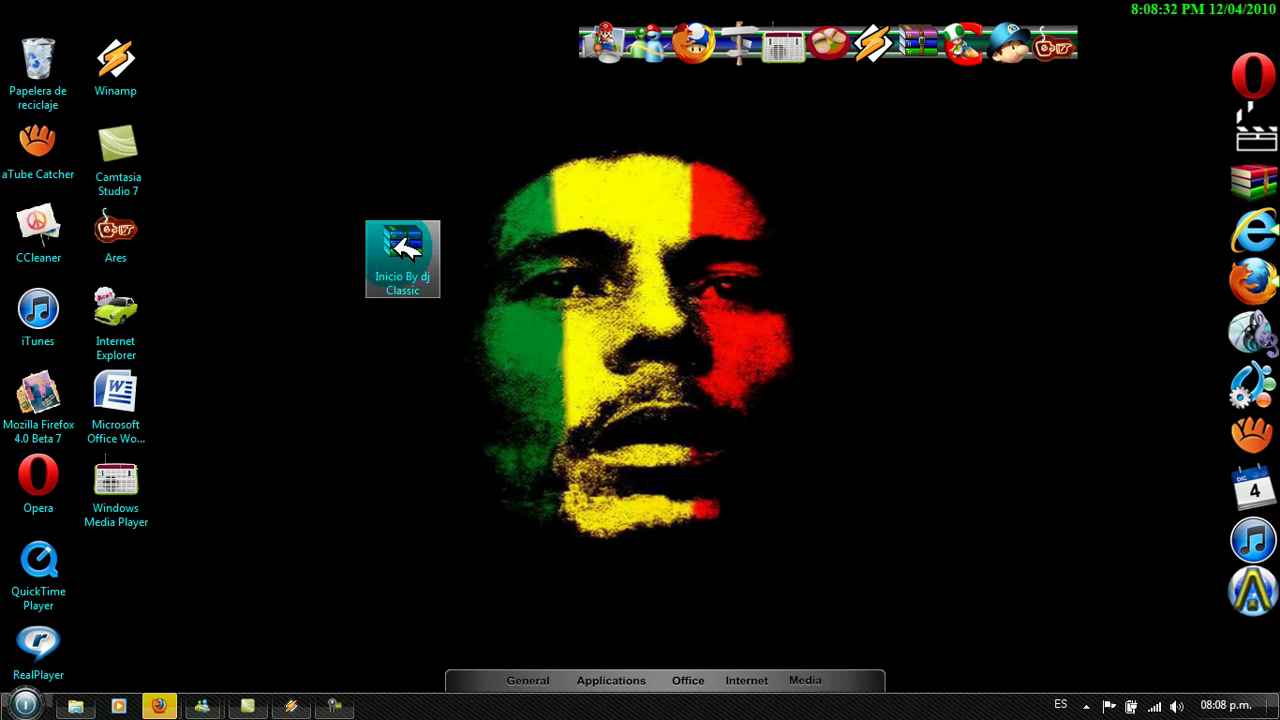
Step: Extract the Inicio By dj Classic archive directly onto the desktop and place the extracted W7SBC folder below the archive
right_click(396, 238)
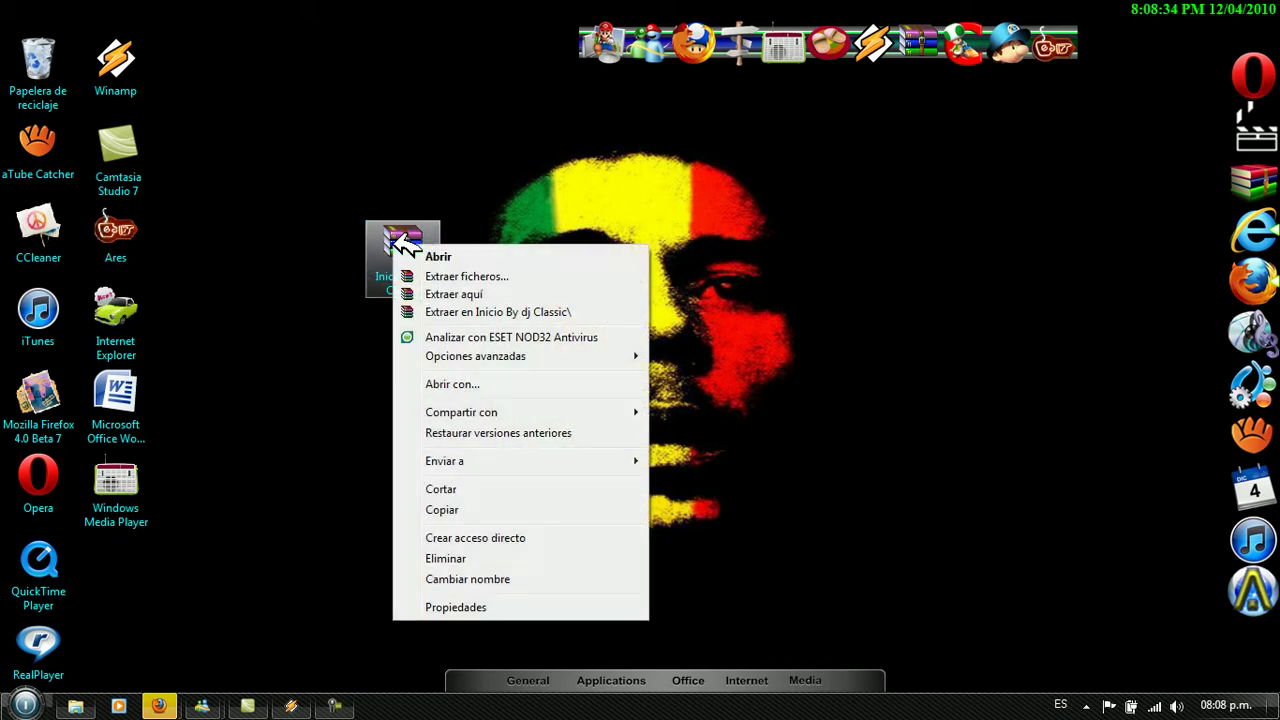
left_click(421, 295)
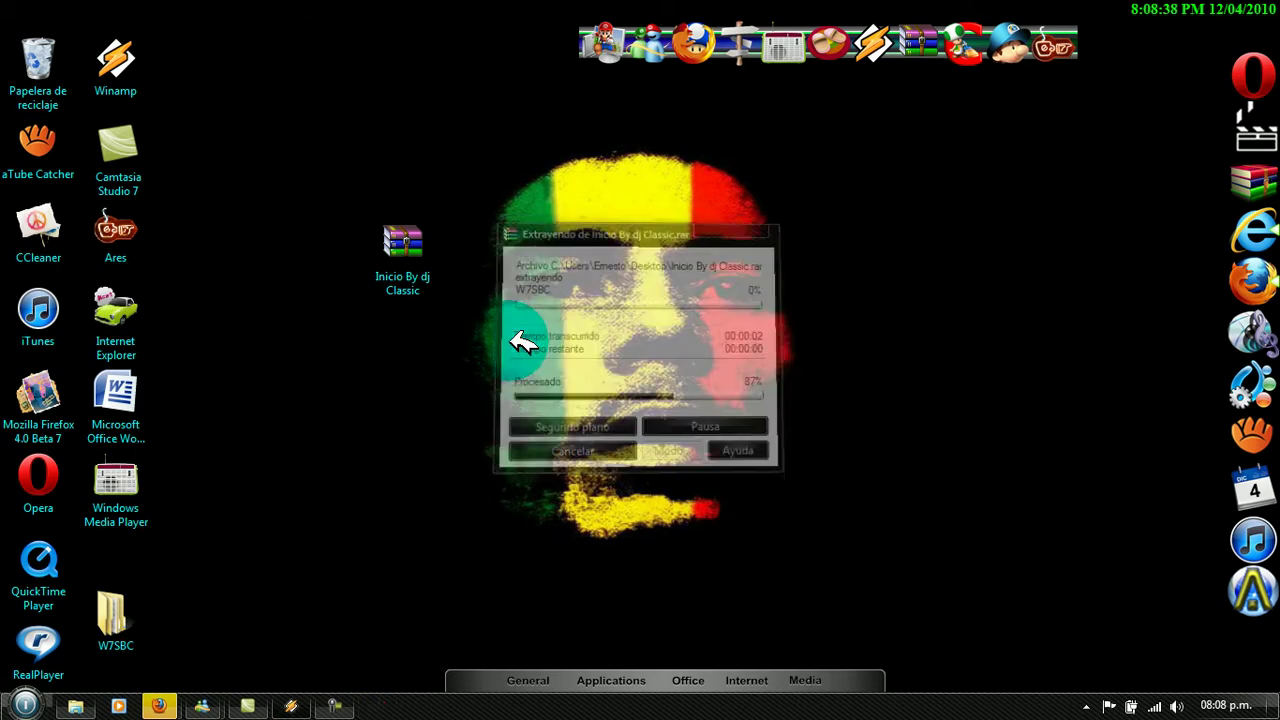
left_click(136, 603)
left_click_drag(150, 588, 489, 444)
Step: Delete the Inicio By dj Classic archive from the desktop and move the W7SBC folder up into the free space
left_click_drag(407, 402, 407, 404)
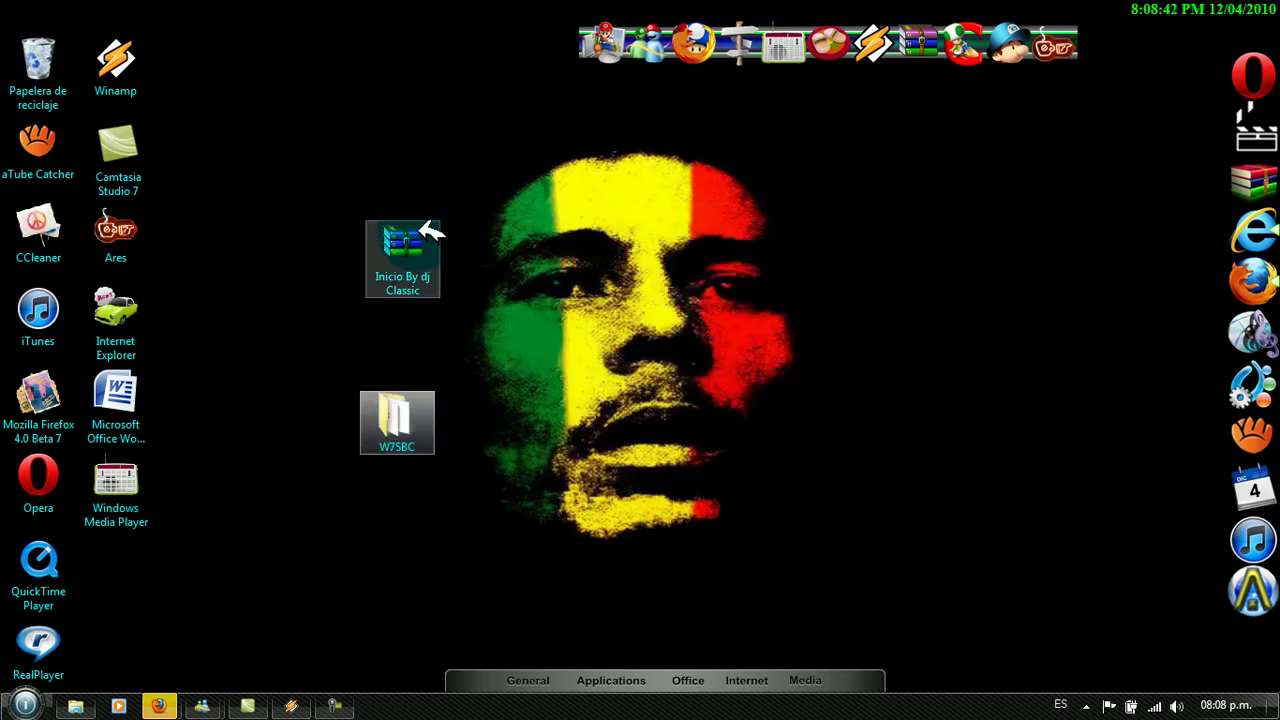
key("Delete")
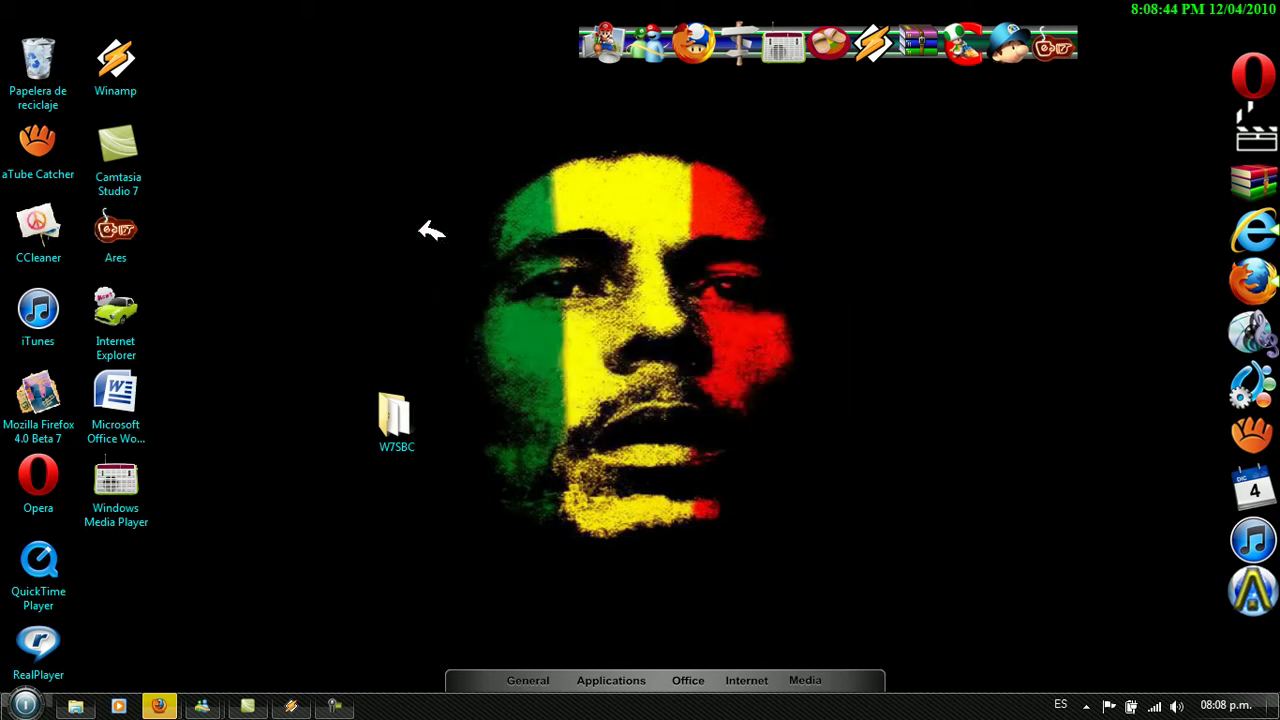
left_click_drag(396, 415, 381, 185)
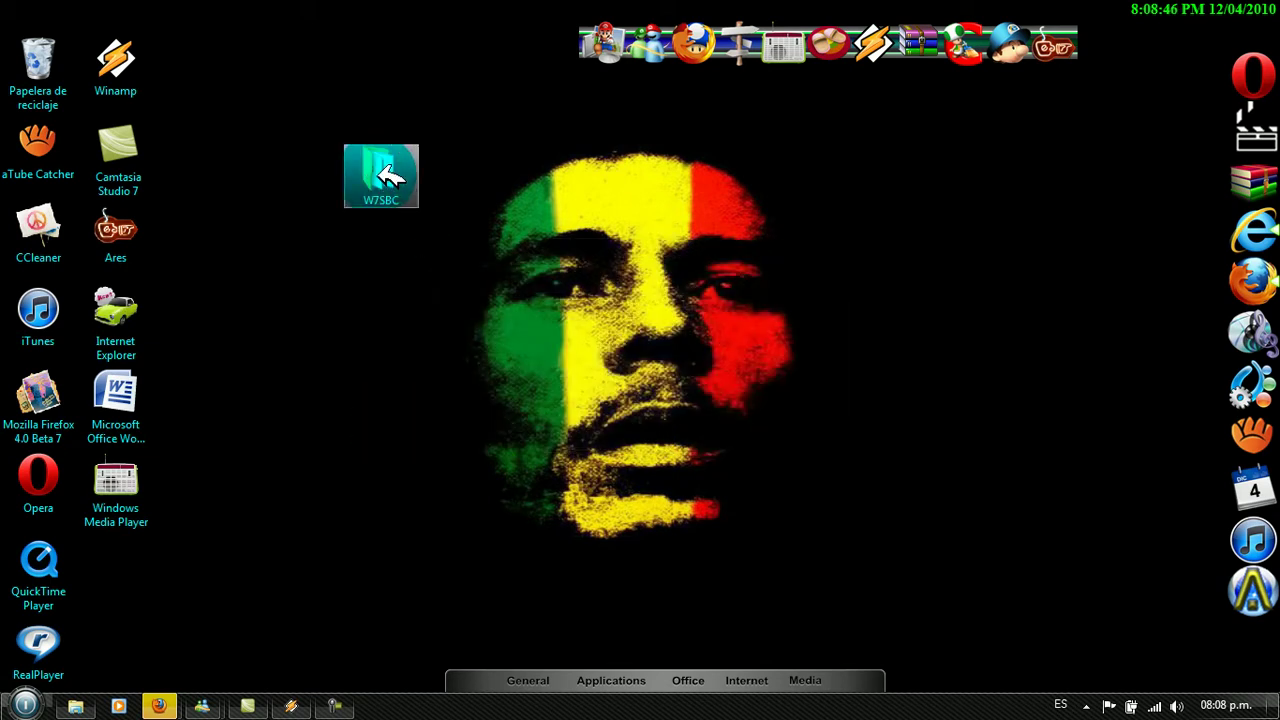
Step: Open the W7SBC folder and examine its orb folders and applications
double_click(388, 177)
left_click(457, 186)
left_click(472, 145)
left_click(463, 164)
left_click(468, 204)
left_click(466, 184)
left_click(482, 164)
left_click(483, 147)
left_click(462, 162)
left_click(475, 145)
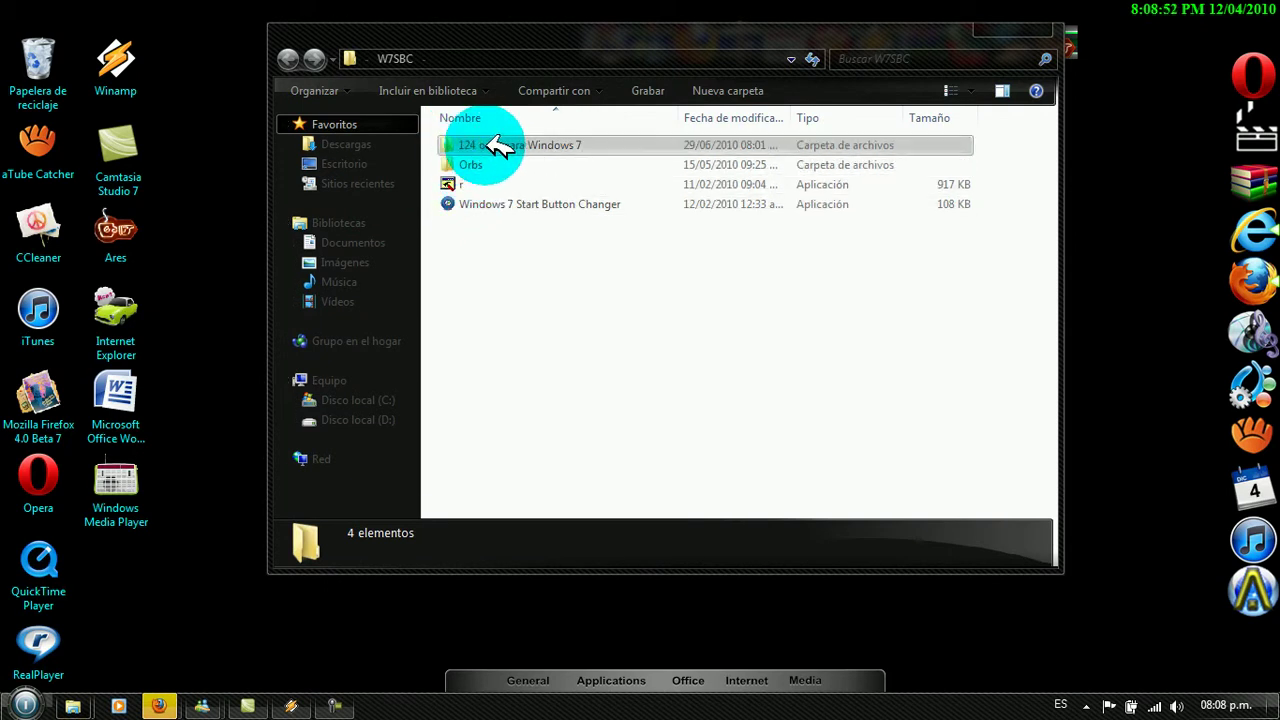
left_click(495, 165)
left_click(462, 184)
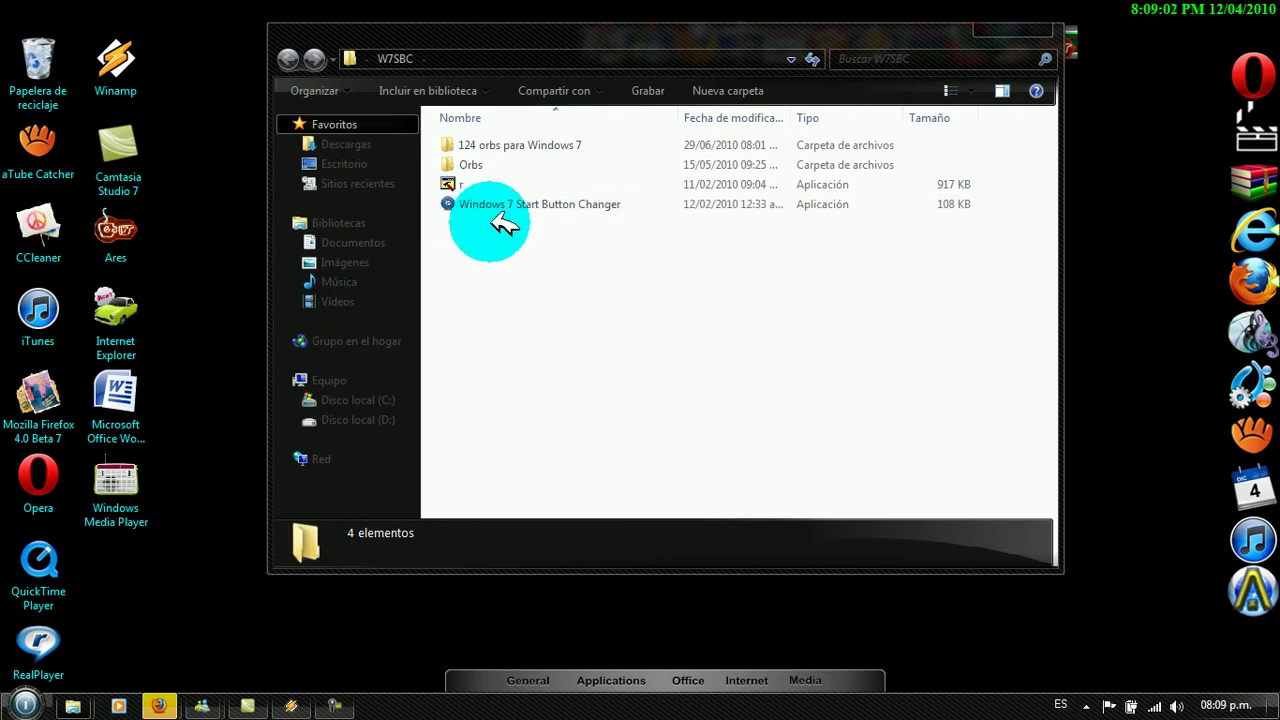
Step: Run Windows 7 Start Button Changer as administrator, close the W7SBC folder window, and reposition the program window
right_click(472, 205)
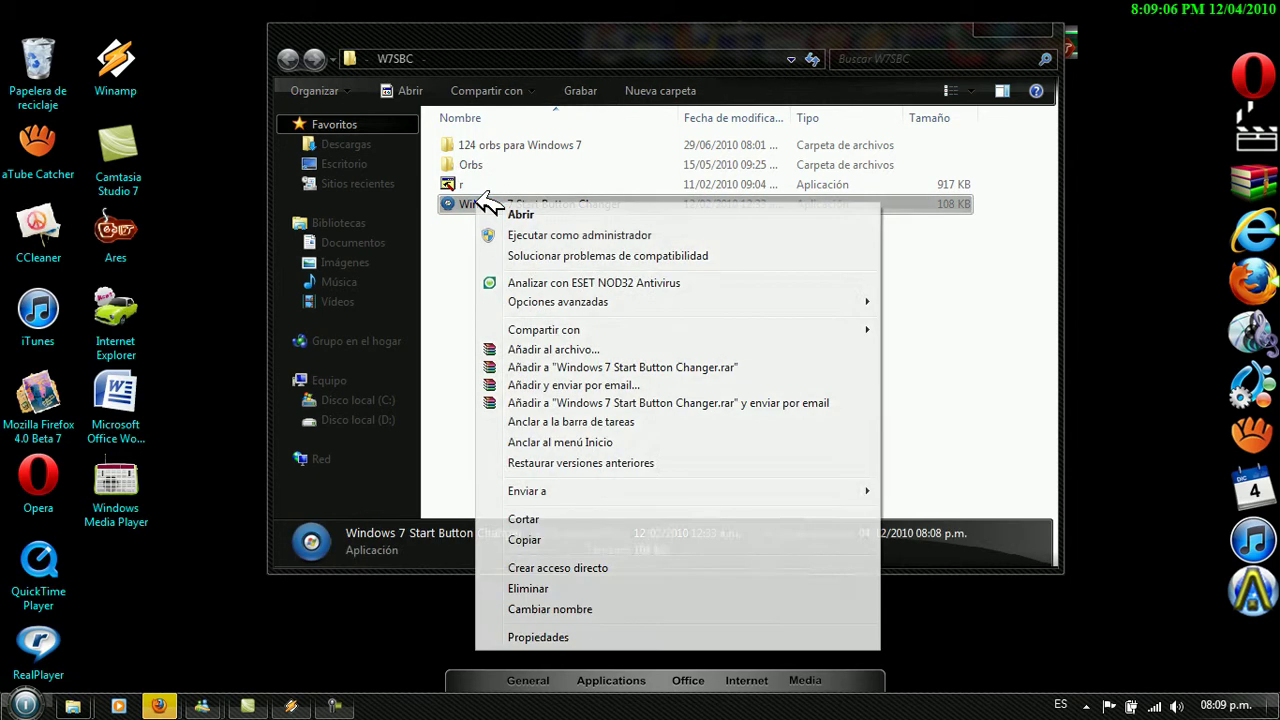
left_click(516, 236)
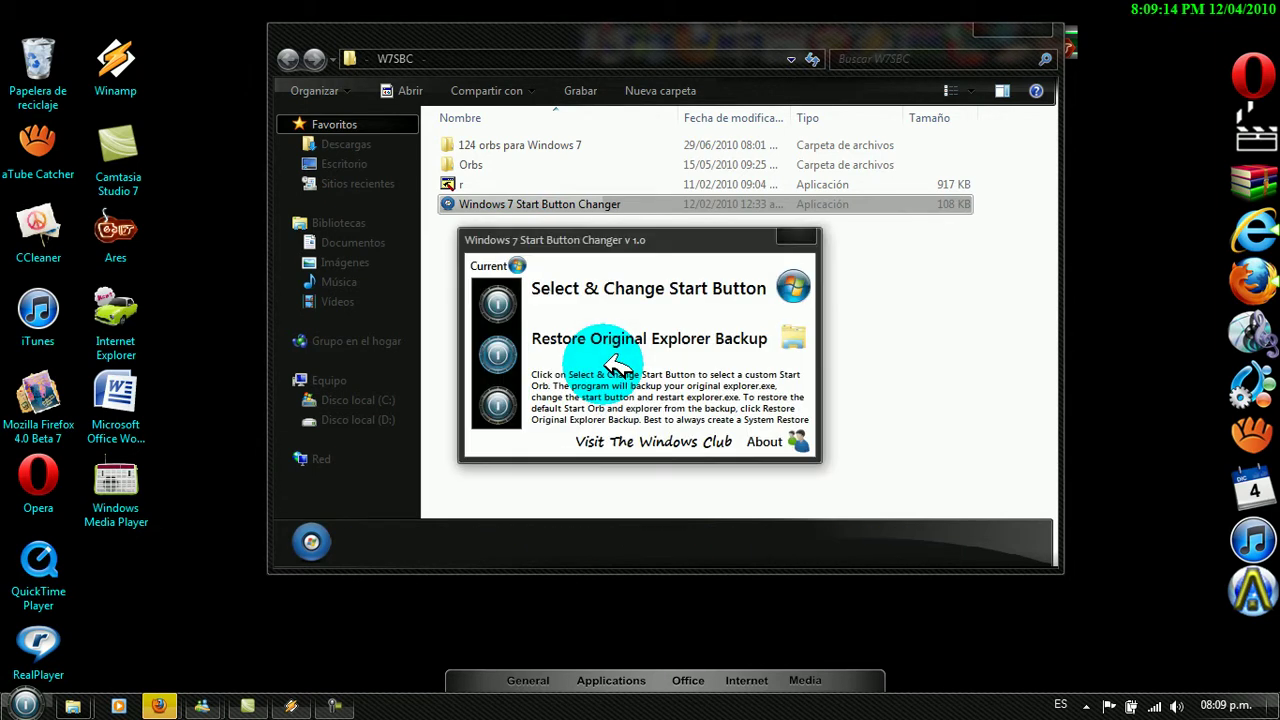
left_click(979, 30)
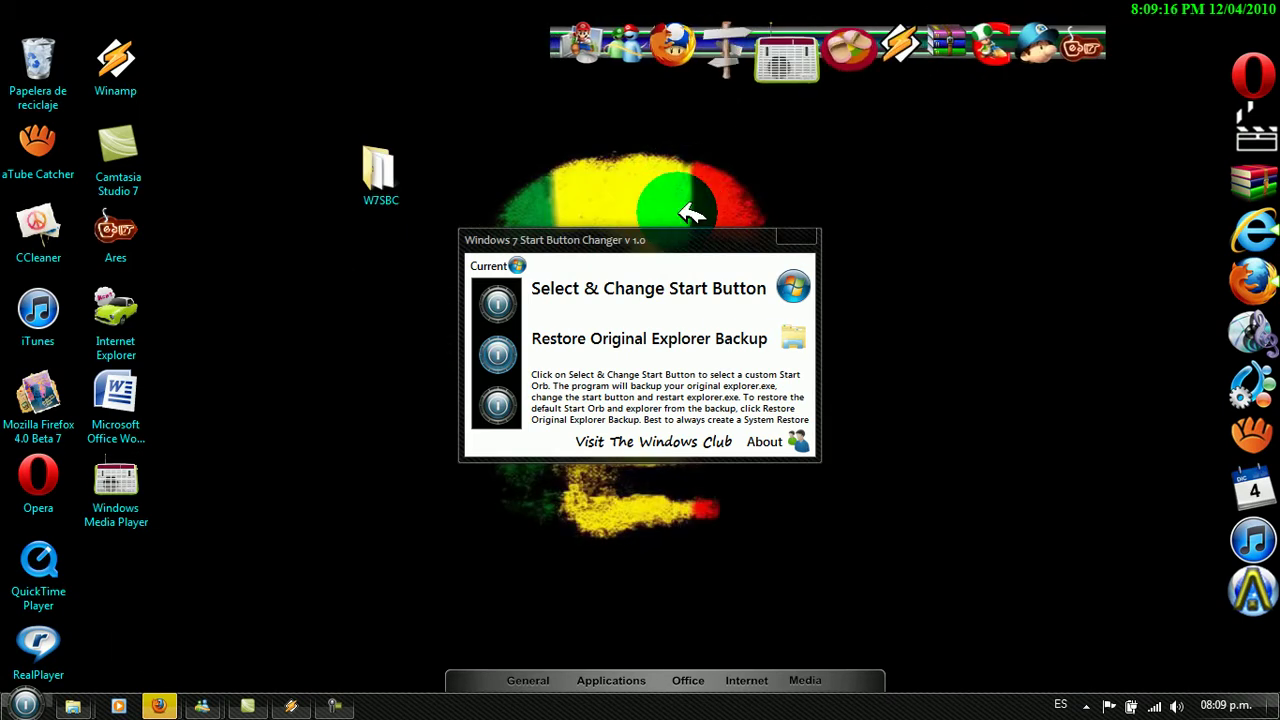
mouse_move(663, 240)
left_mouse_down()
mouse_move(690, 270)
mouse_move(714, 249)
mouse_move(670, 258)
left_mouse_up()
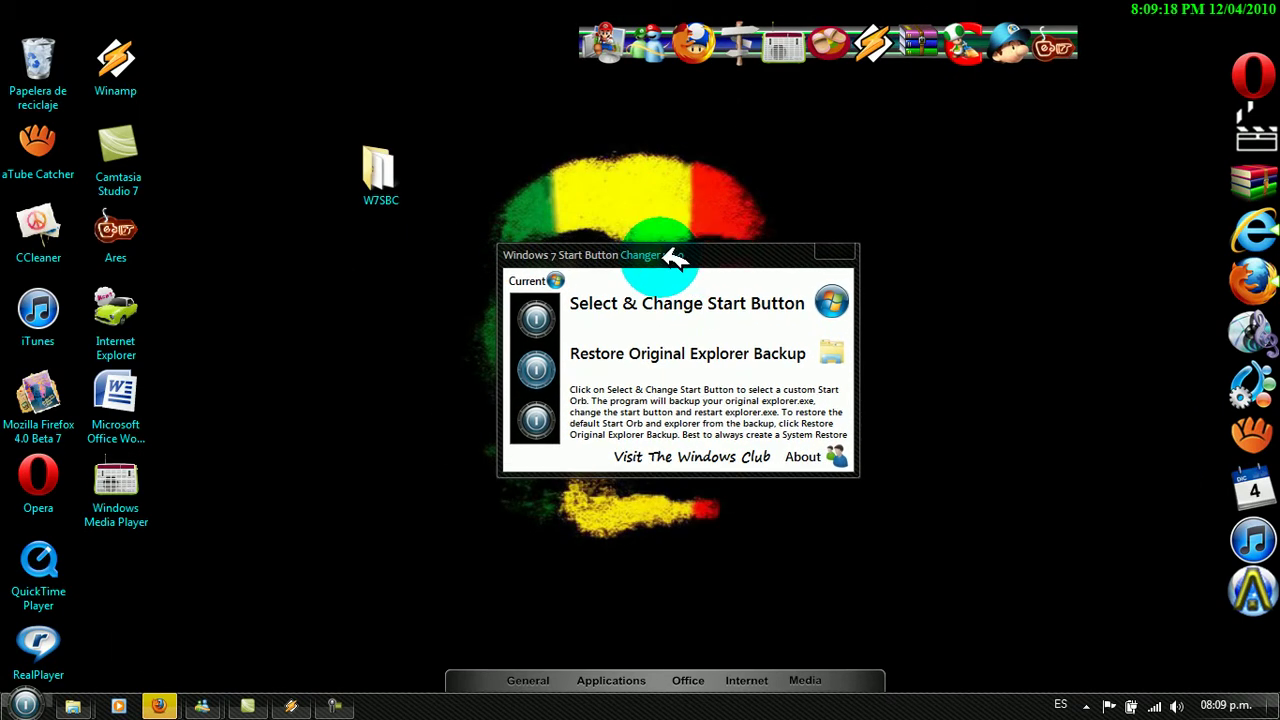
Step: Open the start orb bitmap chooser through Select & Change Start Button and select the 7Ball bitmap
left_click(596, 311)
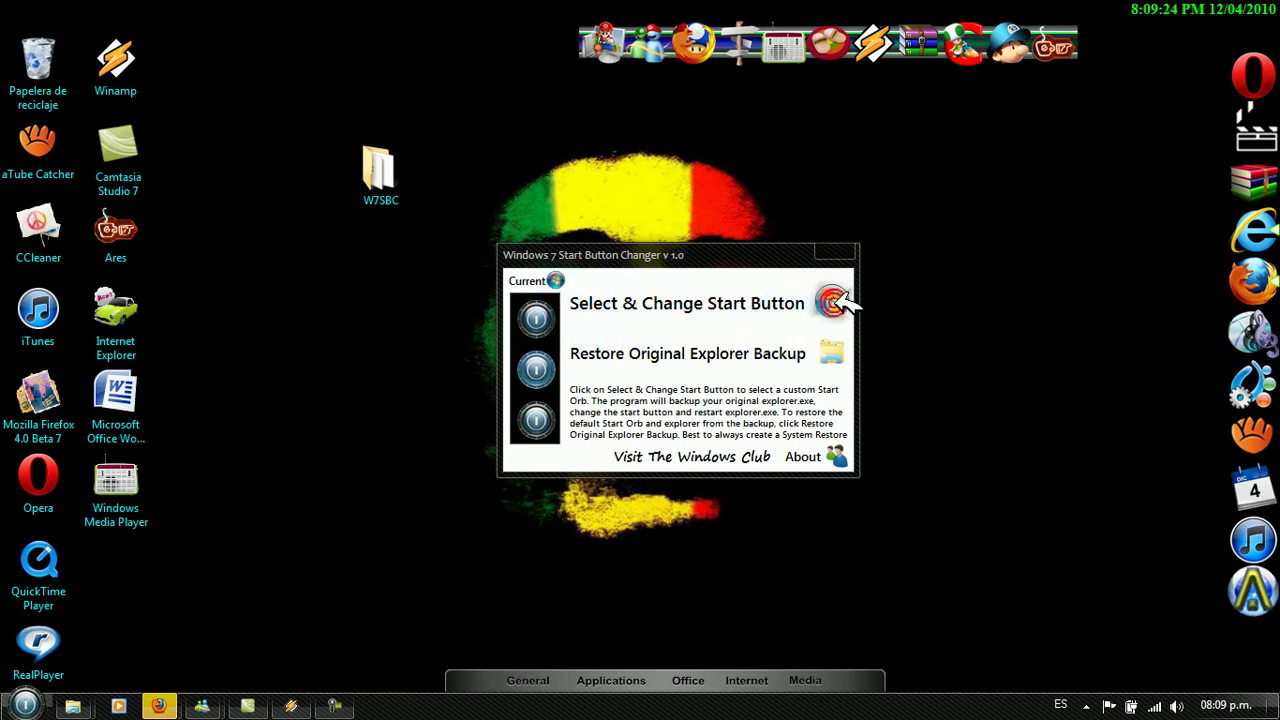
left_click(672, 310)
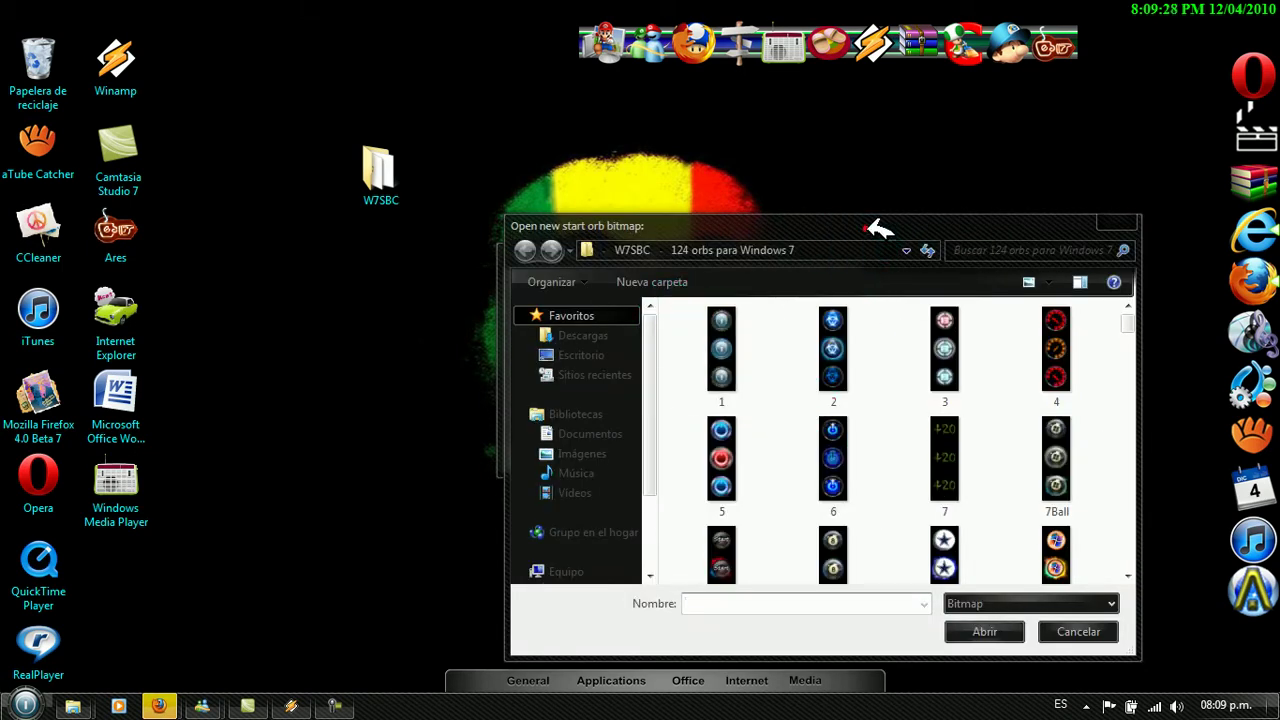
left_click_drag(871, 229, 786, 177)
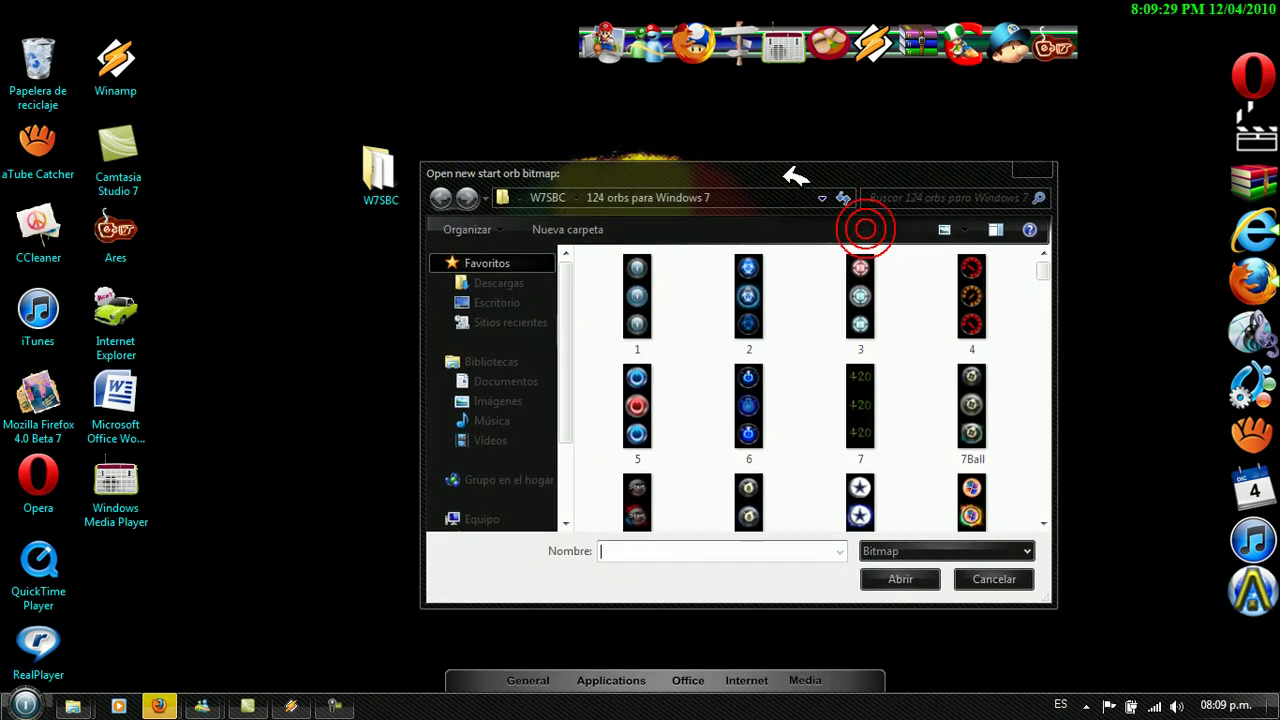
left_click(972, 400)
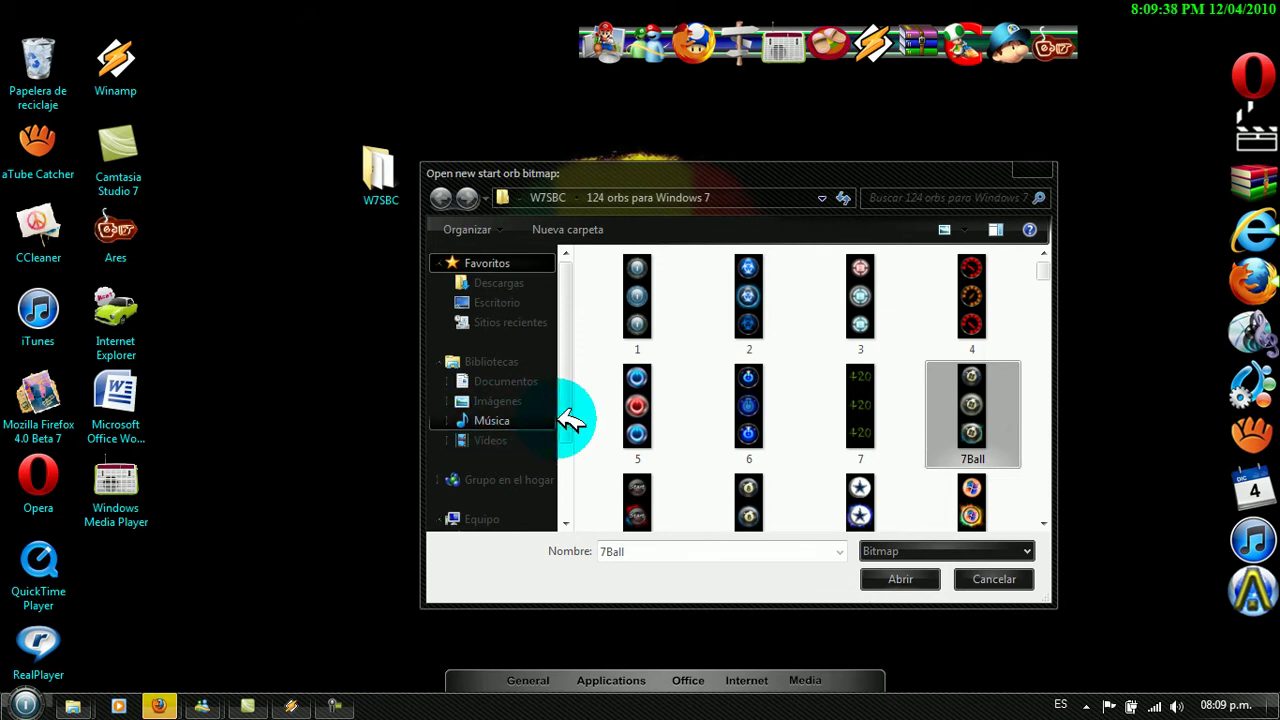
Step: Browse in the bitmap chooser from Escritorio through W7SBC into the 124 orbs para Windows 7 folder
left_click(505, 303)
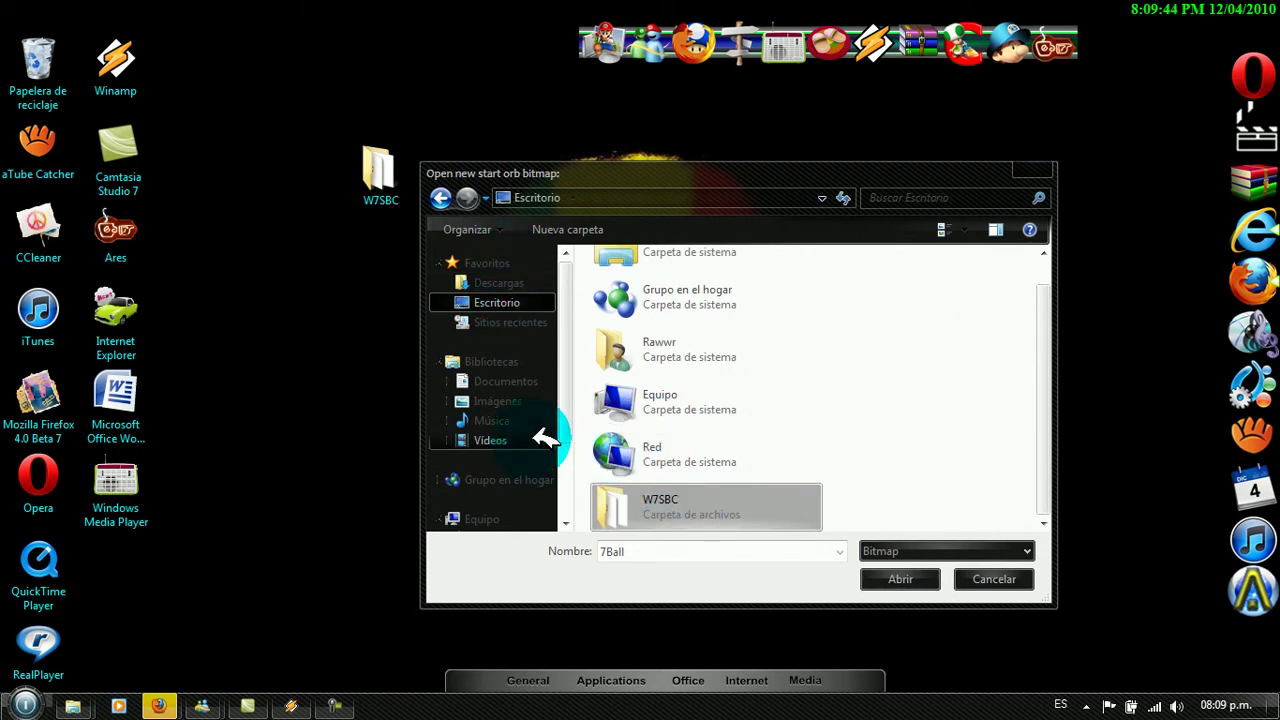
double_click(677, 515)
left_click(651, 286)
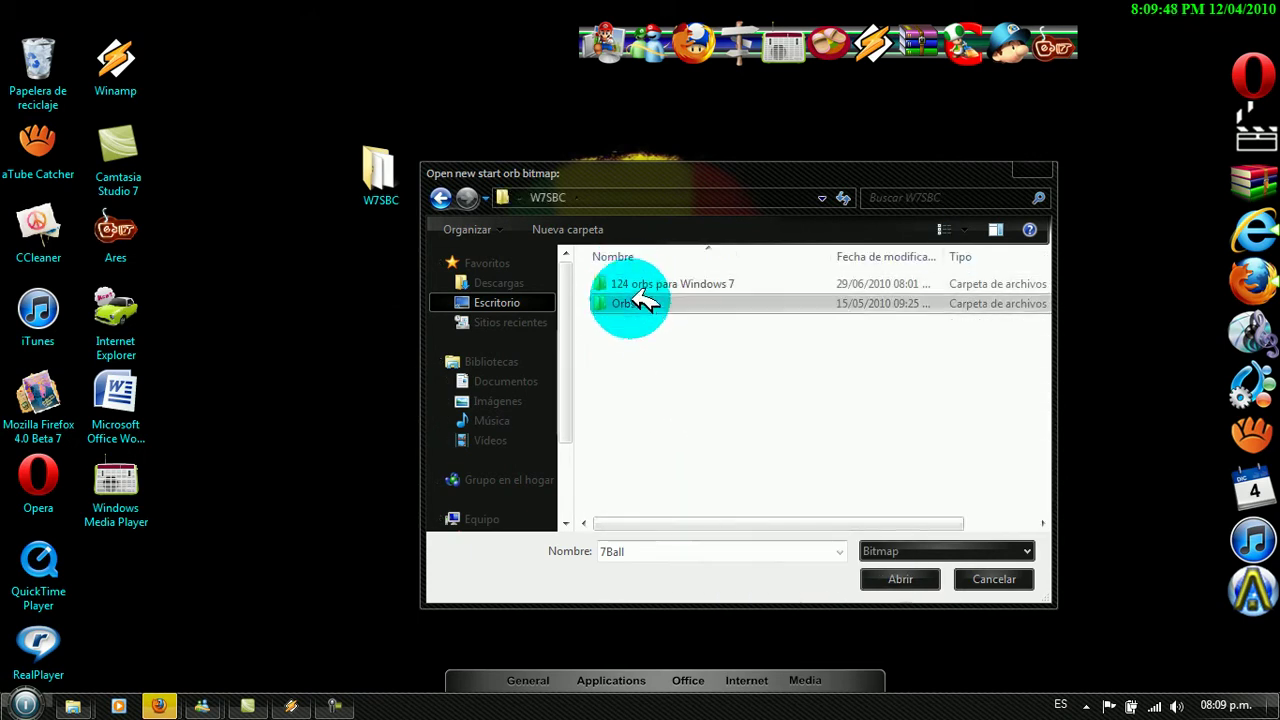
double_click(636, 282)
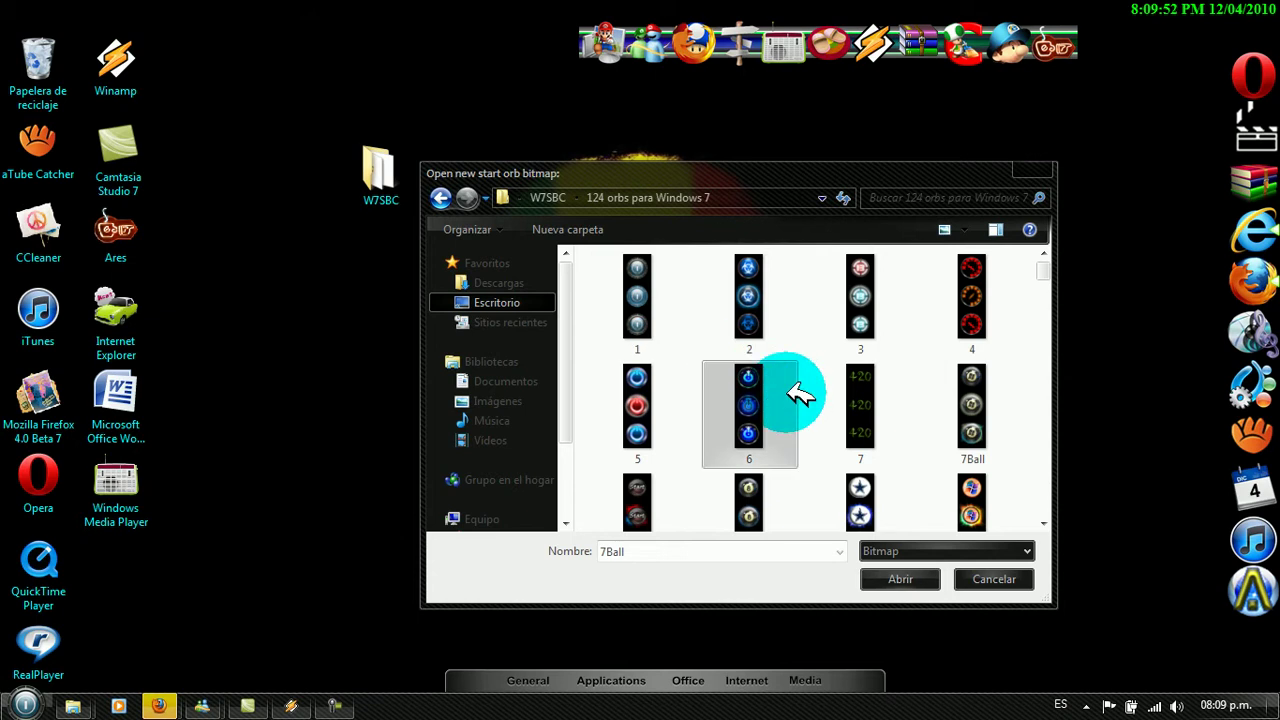
Step: Apply the 7Ball bitmap from the 124 orbs para Windows 7 folder as the start orb and reposition the program window
left_click(905, 579)
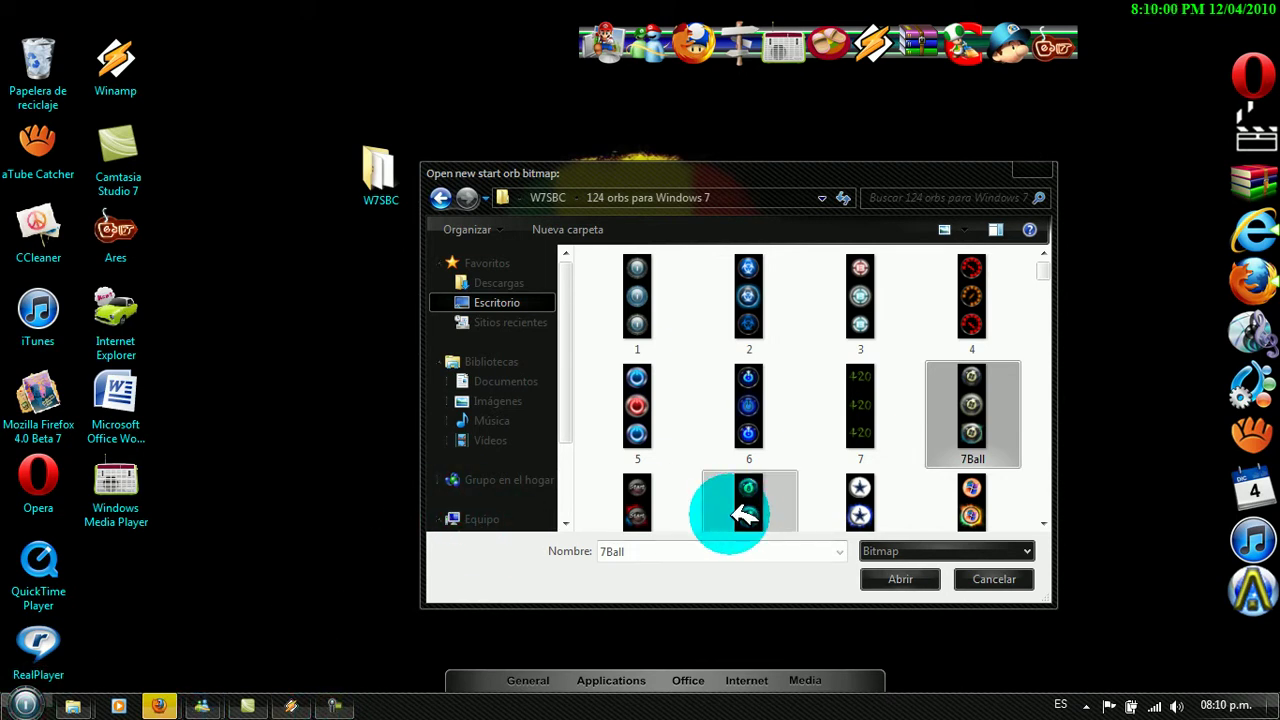
left_click(915, 578)
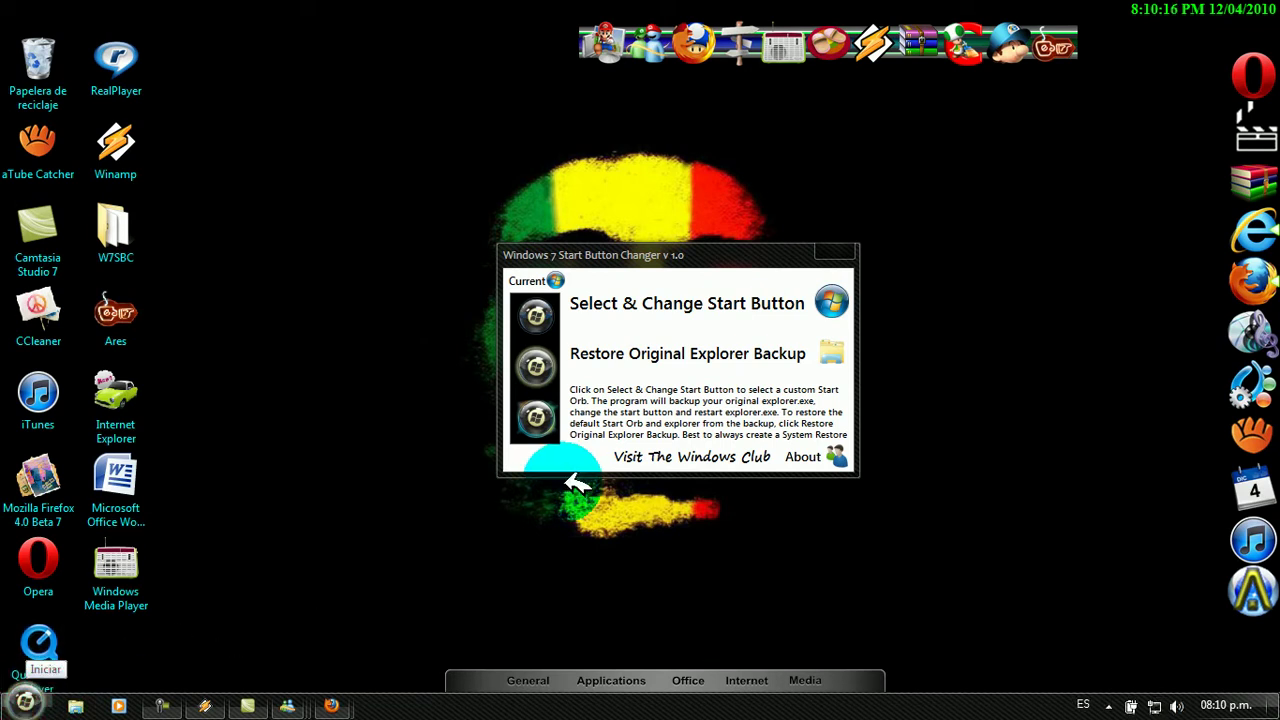
left_click_drag(616, 256, 579, 283)
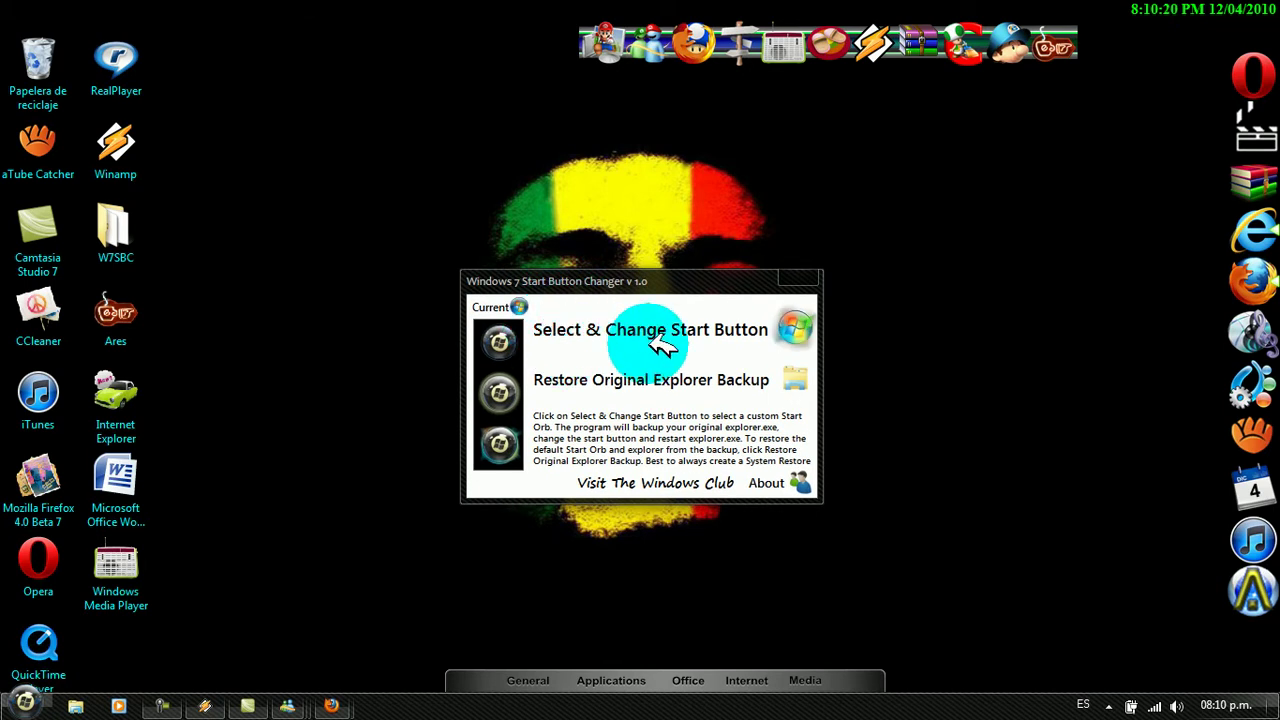
Step: Change the start button again using the orb bitmap named 1, and move the program window higher on the desktop
left_click(765, 334)
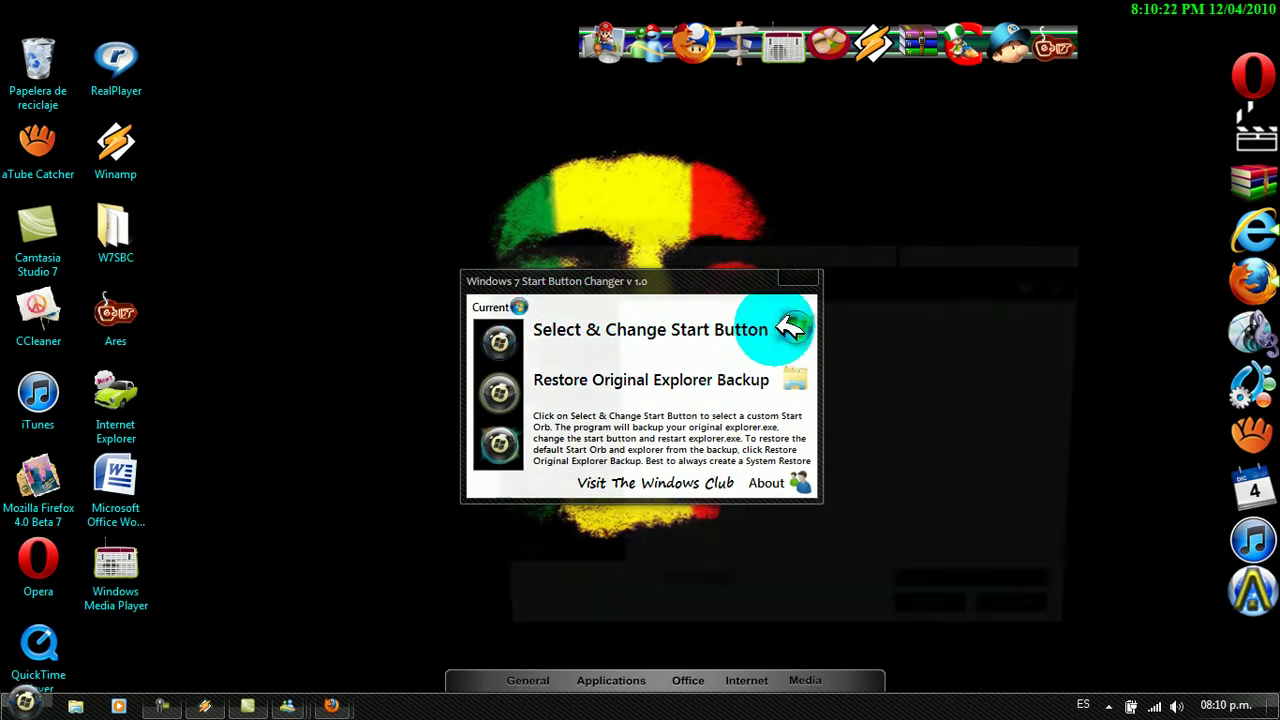
left_click(705, 435)
left_click(700, 355)
left_click(943, 632)
left_click(848, 545)
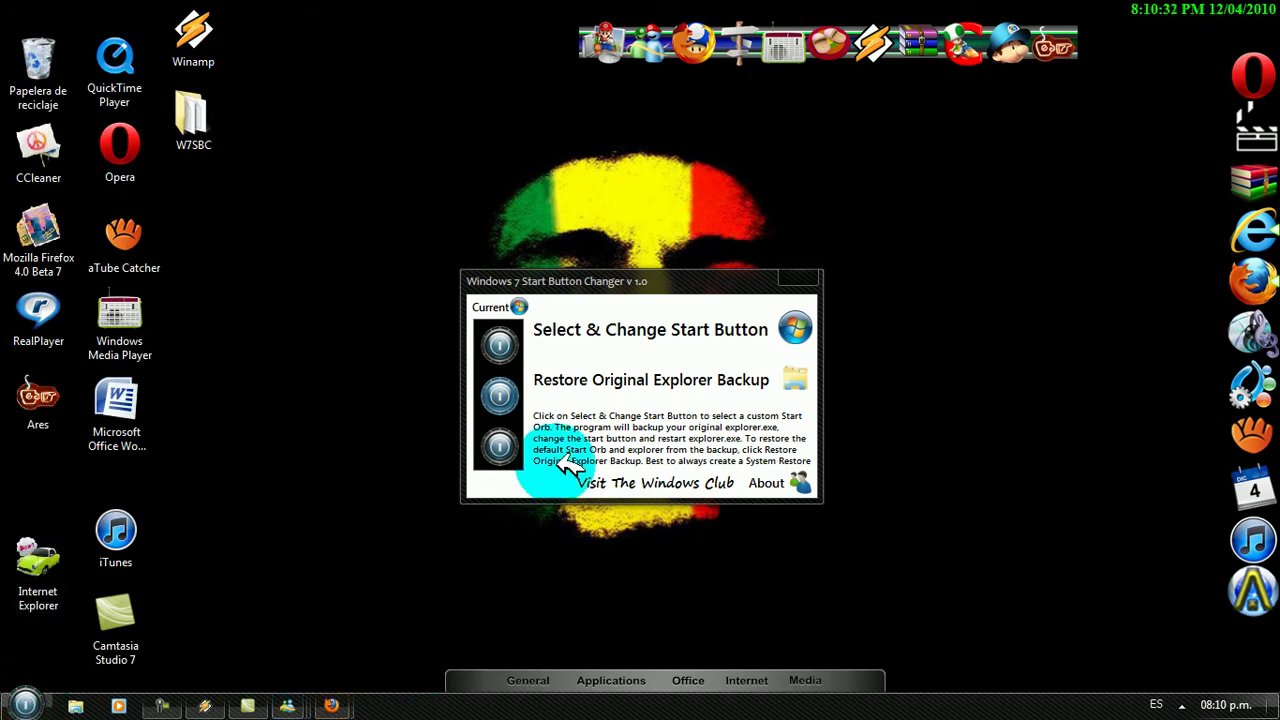
left_click_drag(646, 280, 568, 134)
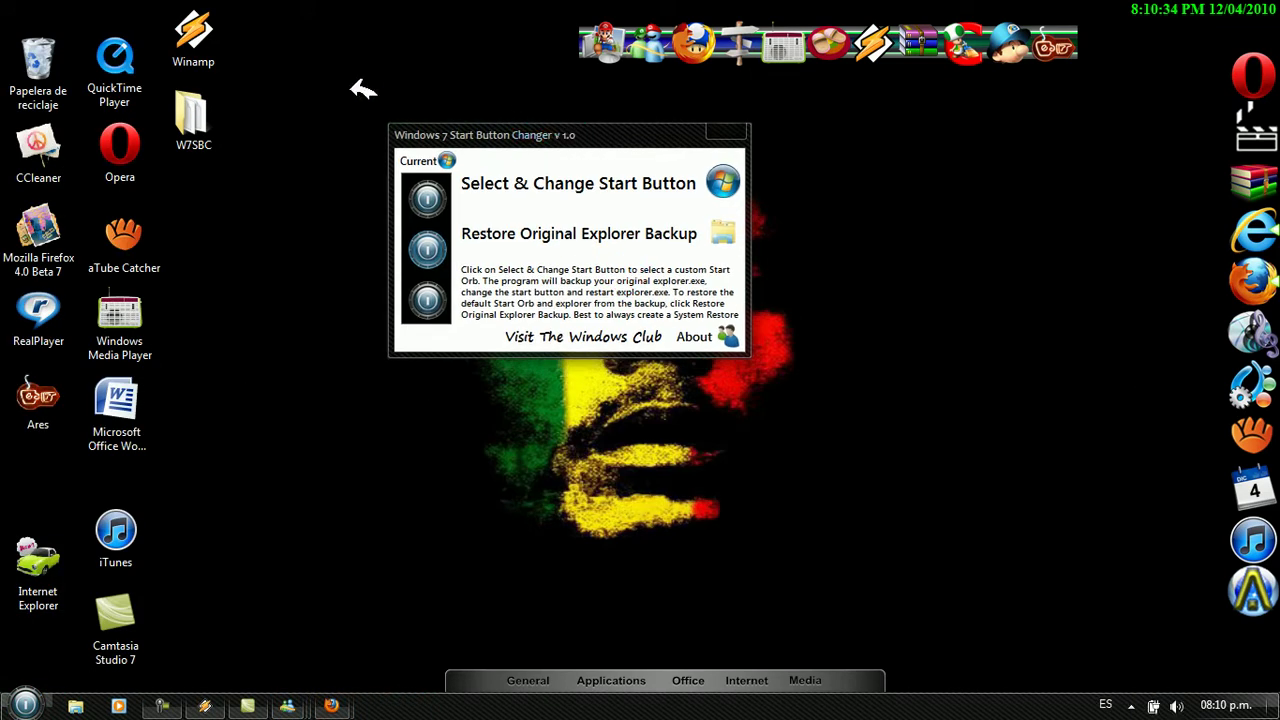
Step: Rearrange the W7SBC, Winamp, Internet Explorer, iTunes and Camtasia Studio 7 desktop icons, closing the gaps in the first two columns
left_click(197, 92)
left_click_drag(200, 88, 215, 214)
left_click_drag(196, 28, 200, 78)
left_click_drag(40, 565, 40, 505)
left_click_drag(114, 530, 118, 505)
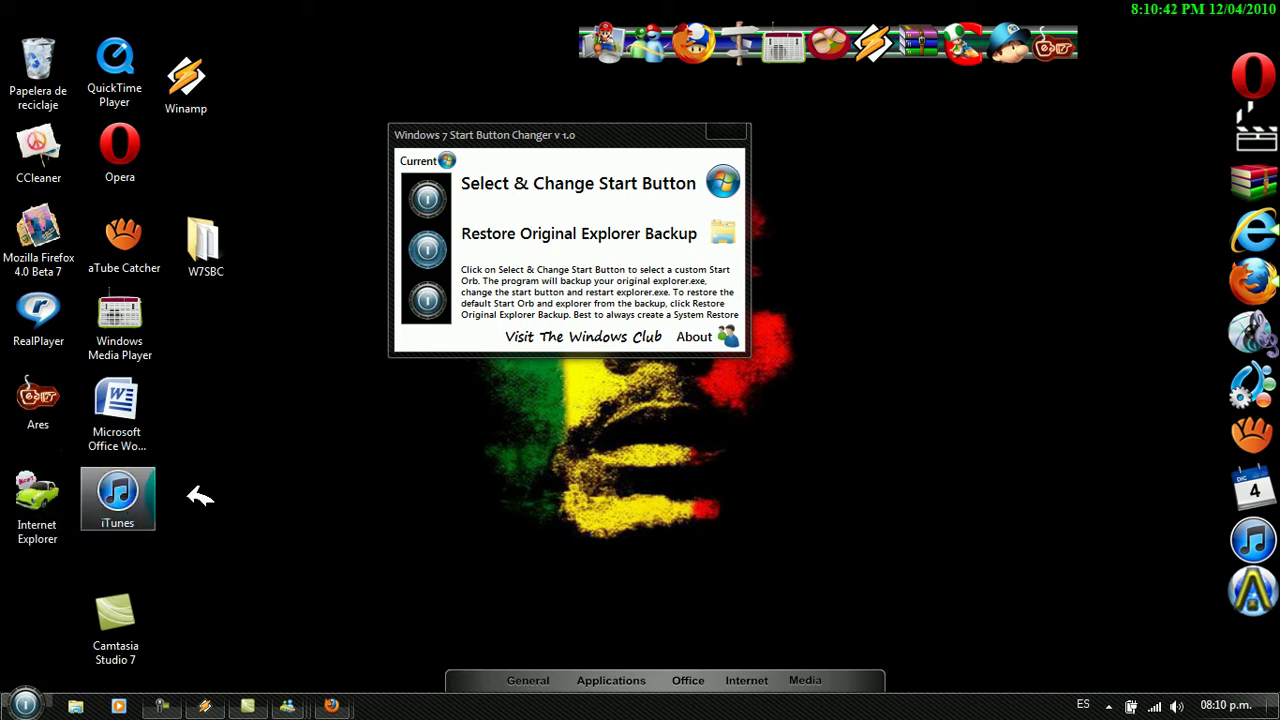
left_click_drag(115, 615, 117, 572)
left_click(344, 449)
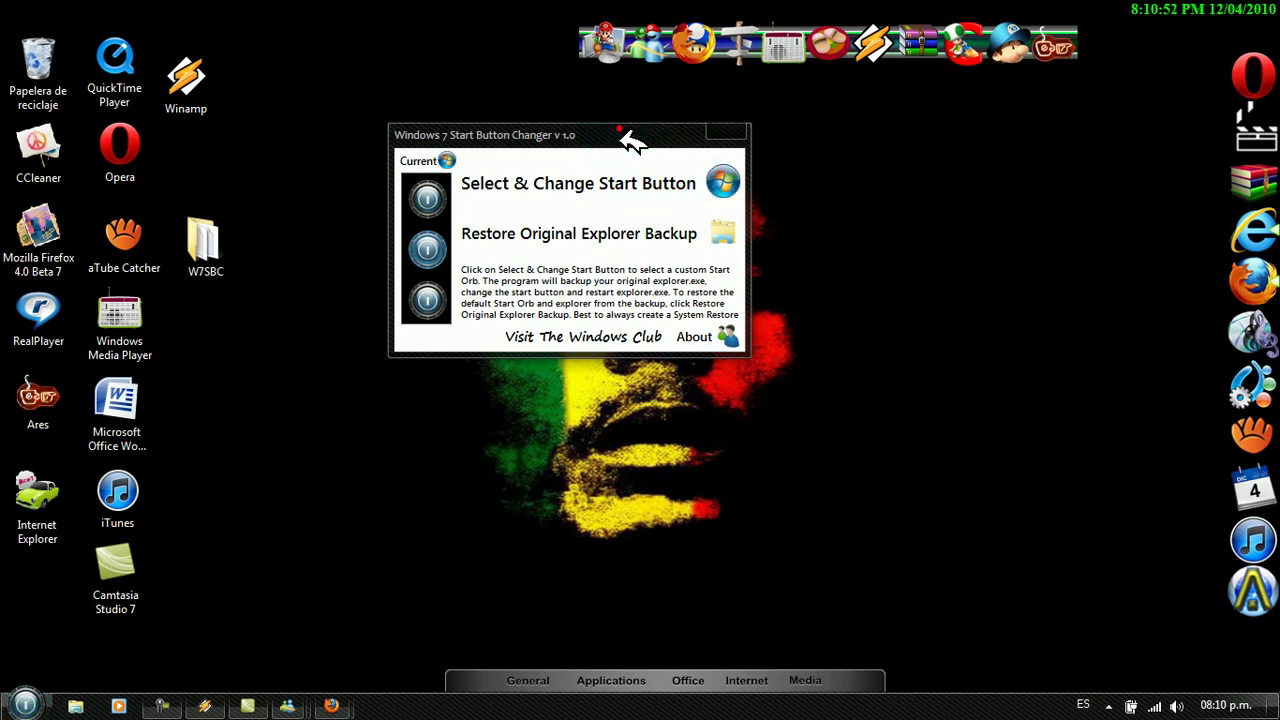
Step: Close Windows 7 Start Button Changer and delete the W7SBC folder from the desktop
left_click_drag(634, 128, 614, 255)
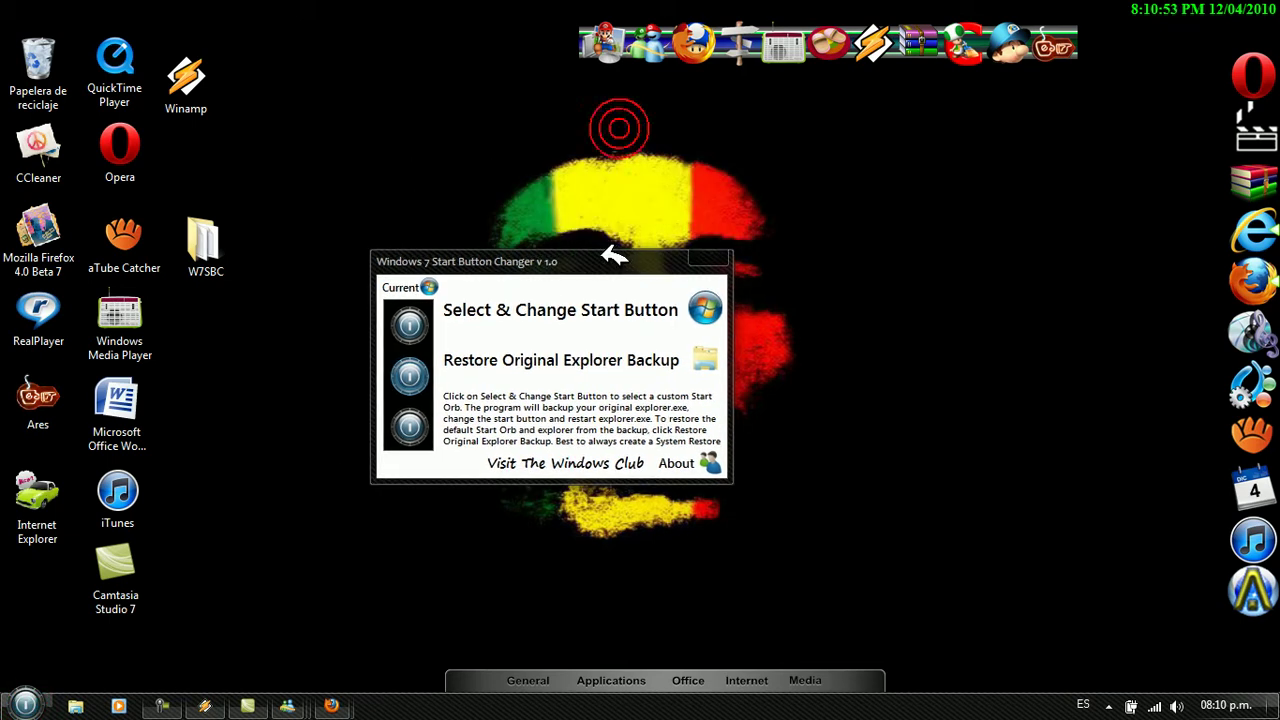
left_click(727, 261)
left_click_drag(205, 242, 417, 250)
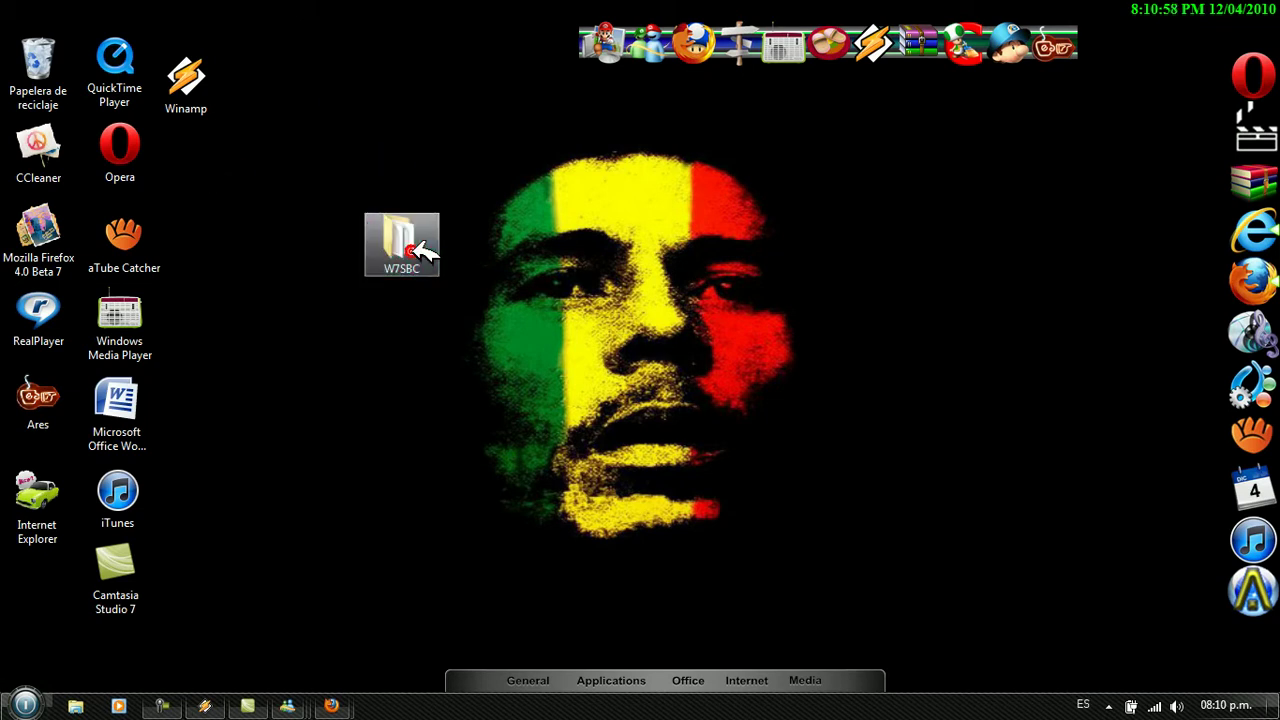
key("Delete")
key("Return")
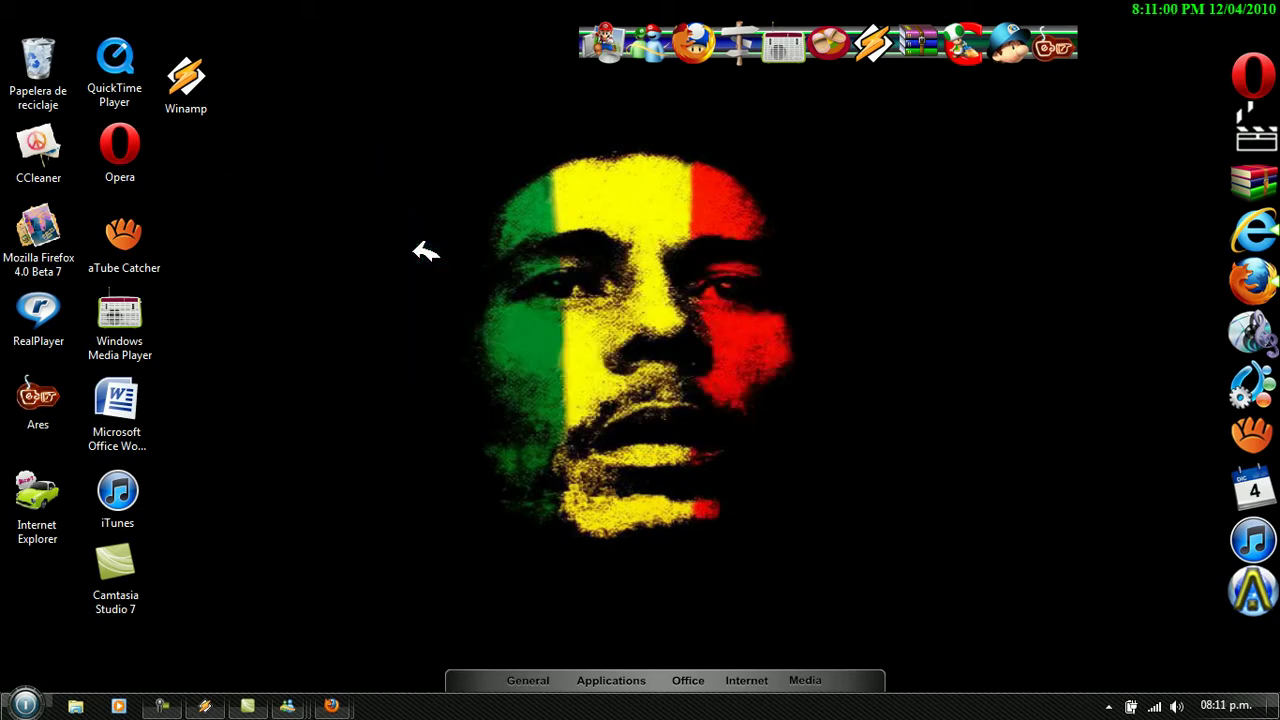
Step: Move the aTube Catcher and Windows Media Player icons slightly upward to even out the second desktop column
left_click(139, 230)
left_click(369, 283)
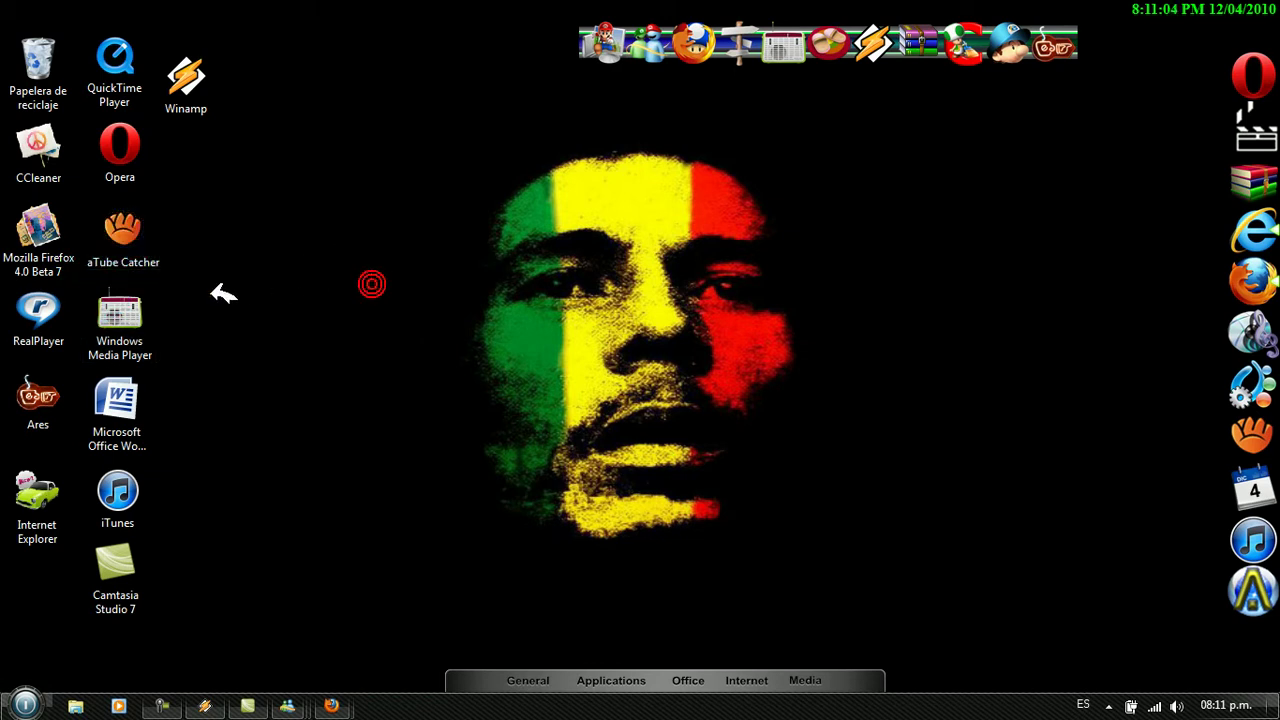
left_click(131, 330)
left_click(257, 316)
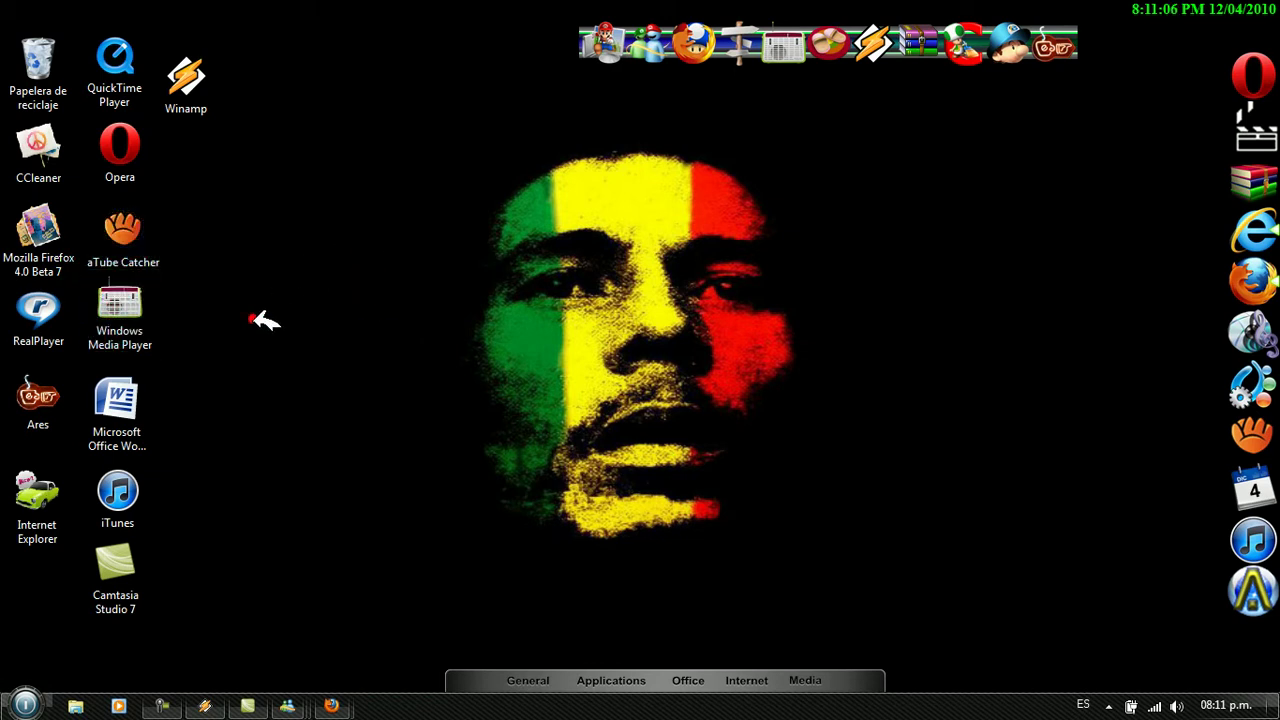